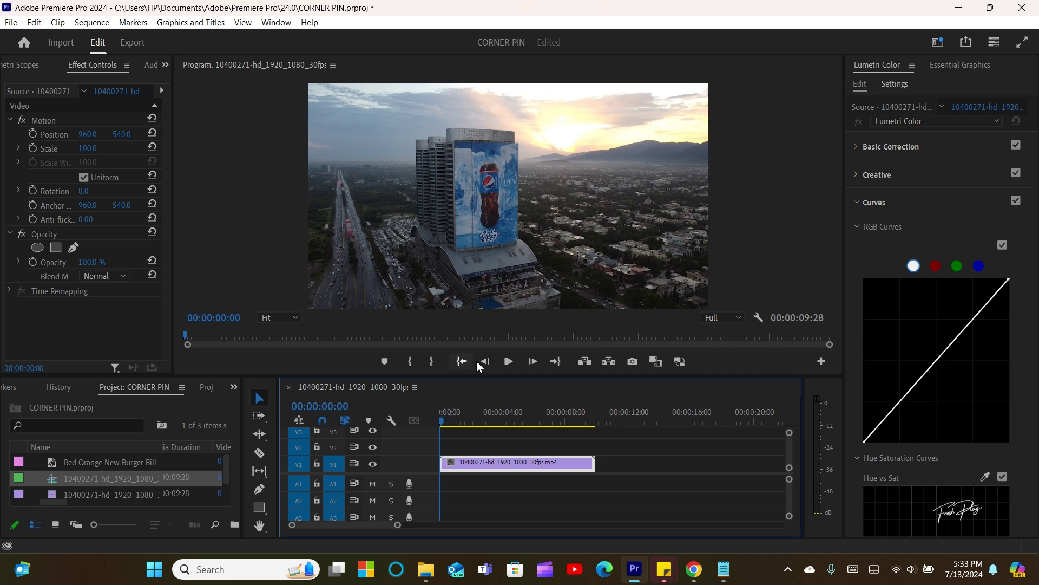
# Preview the building footage and place the Red Orange New Burger Billboard image above it on track V2, extended to the footage's full length.
pyautogui.click(508, 361)
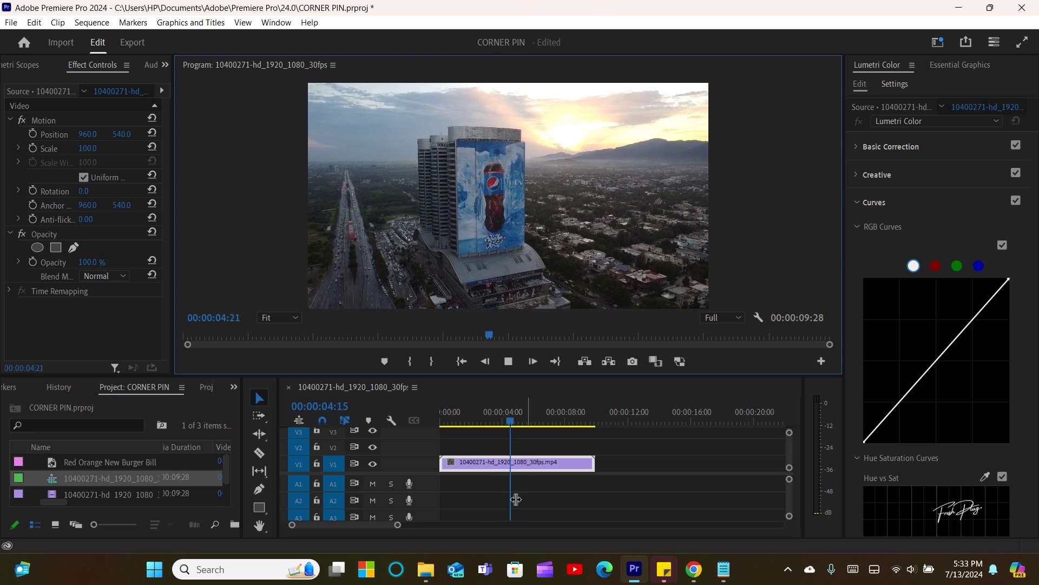
pyautogui.moveTo(488, 422); pyautogui.dragTo(454, 424)
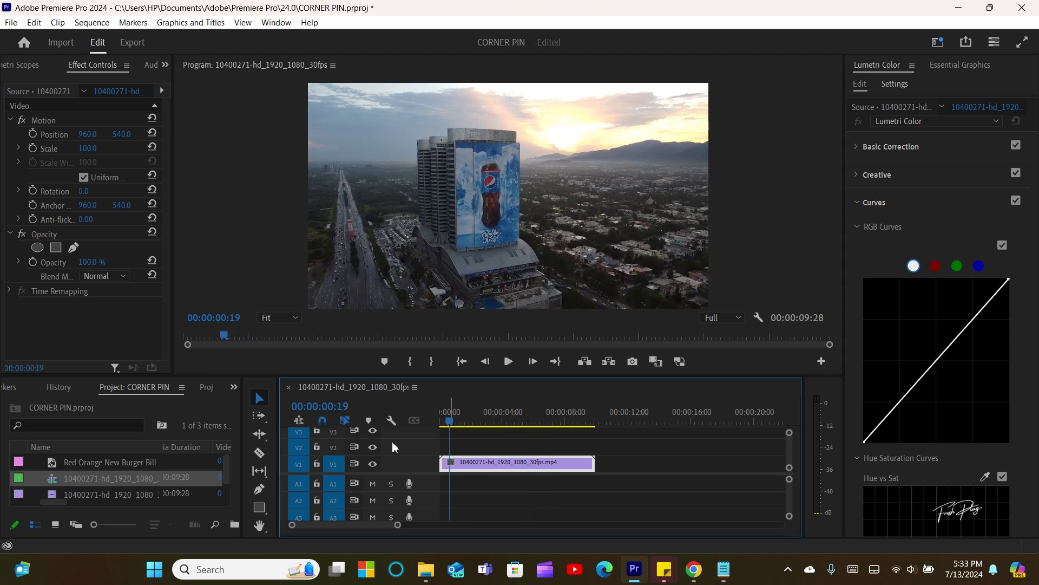
pyautogui.click(56, 492)
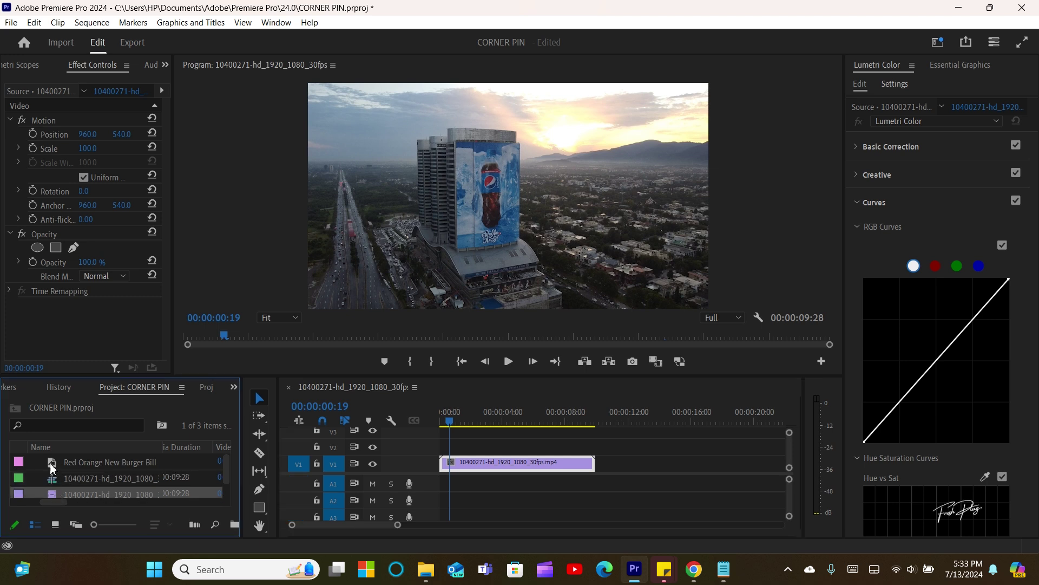
pyautogui.click(51, 464)
pyautogui.doubleClick(50, 465)
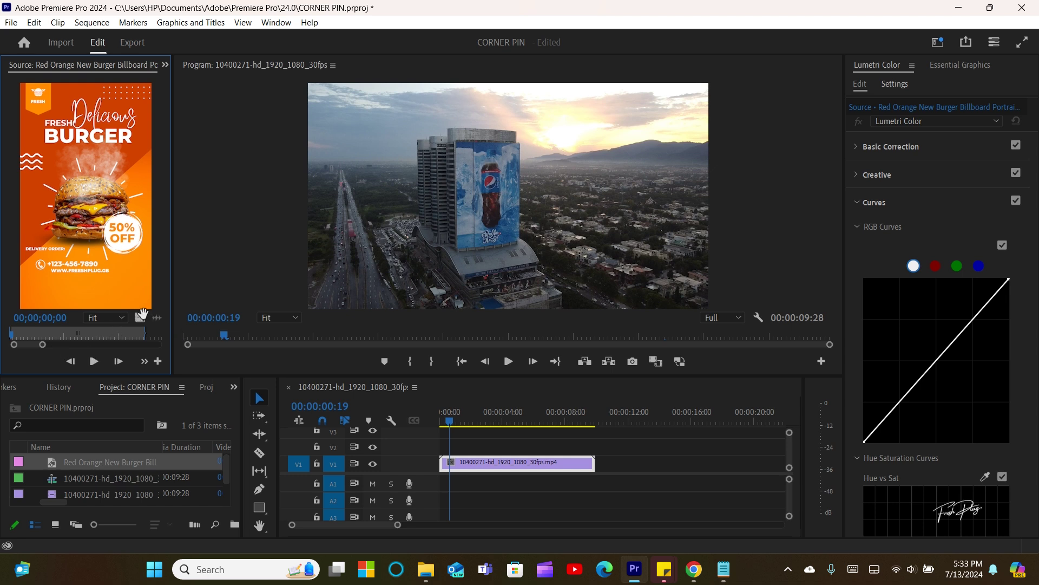
pyautogui.moveTo(52, 465); pyautogui.dragTo(514, 446)
pyautogui.moveTo(517, 445); pyautogui.dragTo(546, 451)
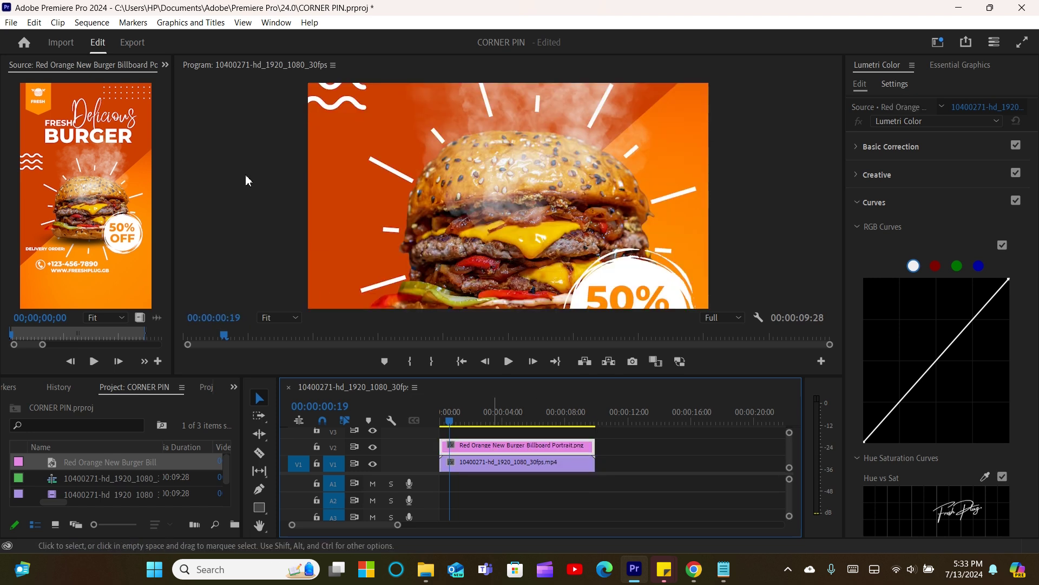
# Set the scale of the burger billboard image to 14.5.
pyautogui.click(165, 65)
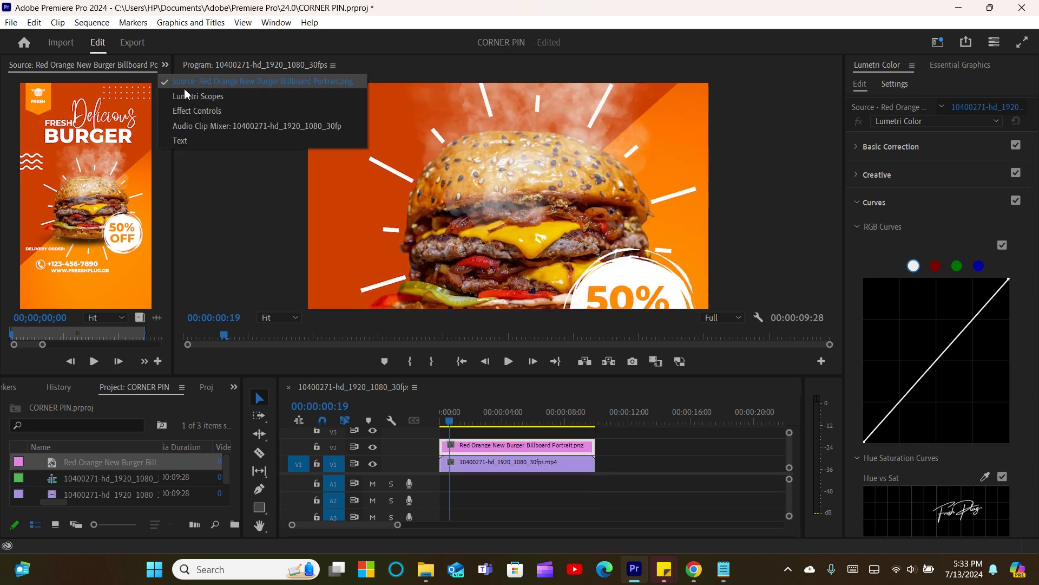
pyautogui.click(186, 111)
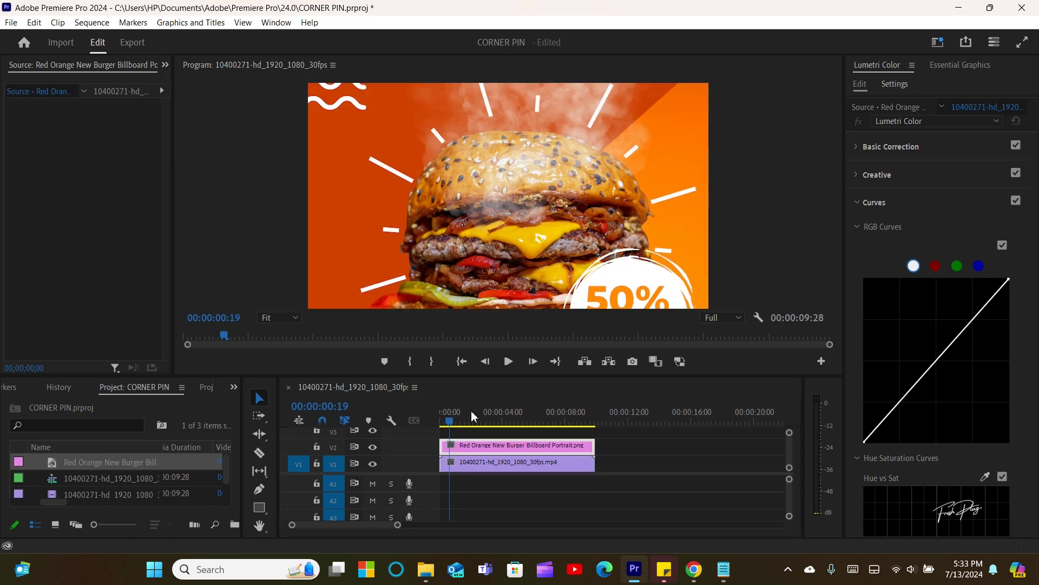
pyautogui.click(477, 442)
pyautogui.click(86, 148)
pyautogui.write('14.5')
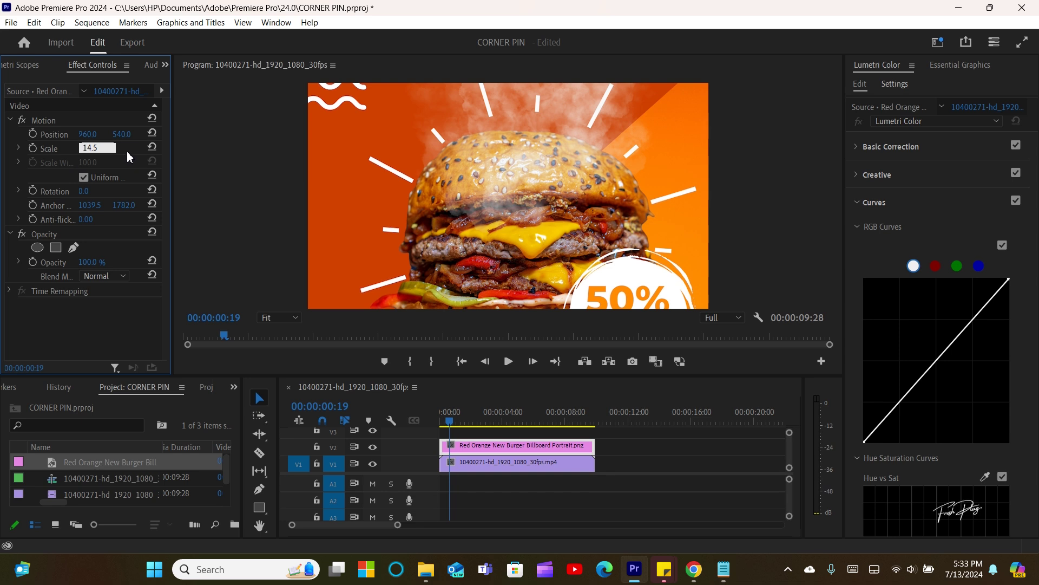
pyautogui.press('Return')
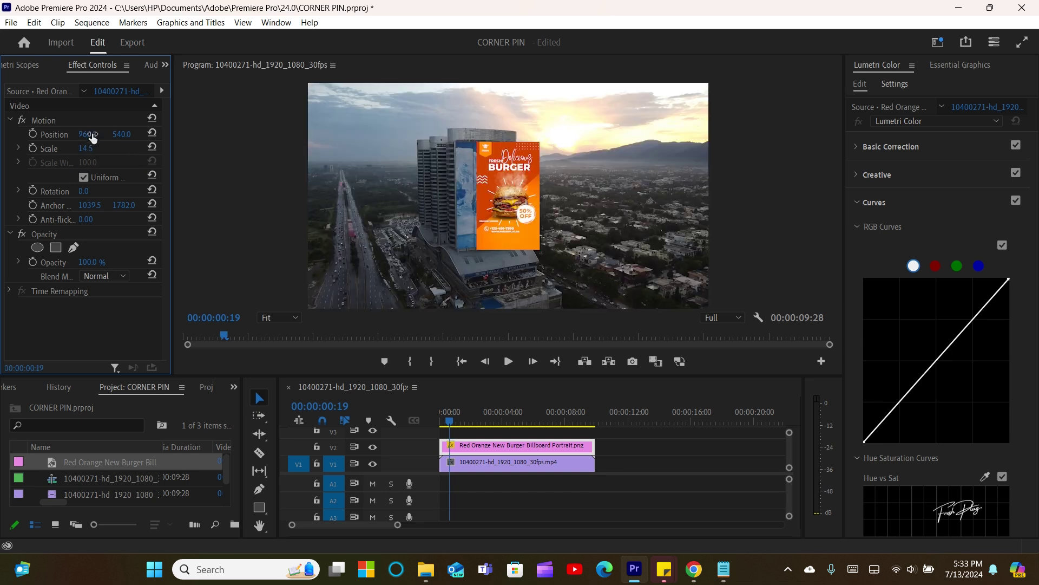
# Move the burger image over the Pepsi billboard on the building, setting its position to 864, 536.
pyautogui.moveTo(88, 135); pyautogui.dragTo(34, 135)
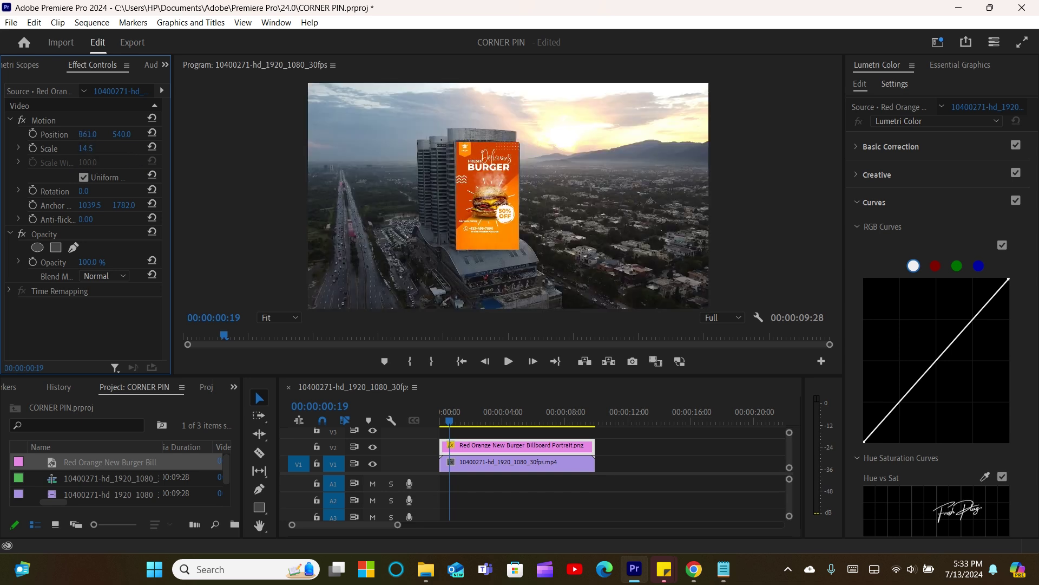
pyautogui.moveTo(121, 134); pyautogui.dragTo(127, 137)
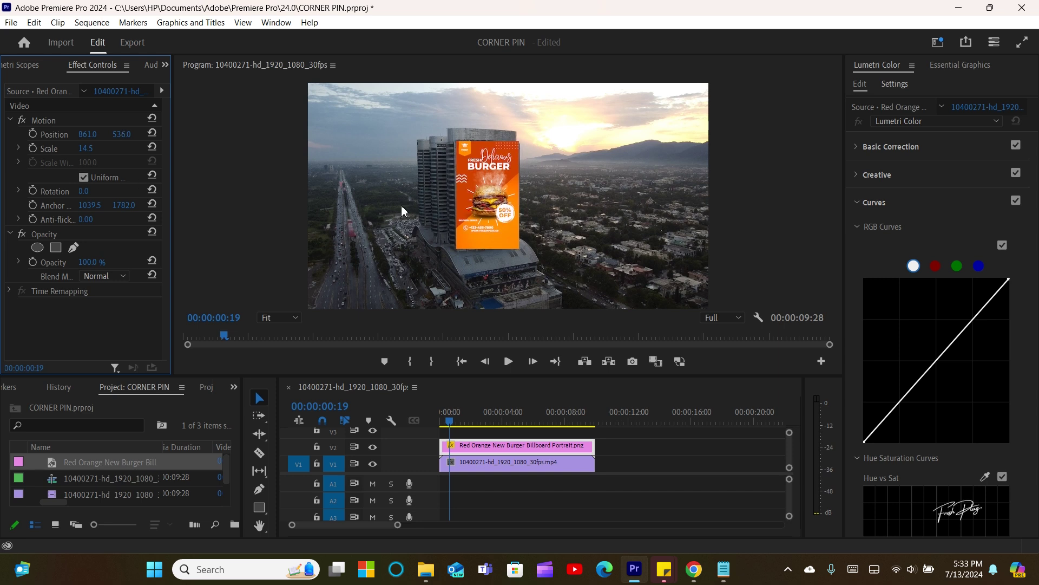
pyautogui.click(279, 317)
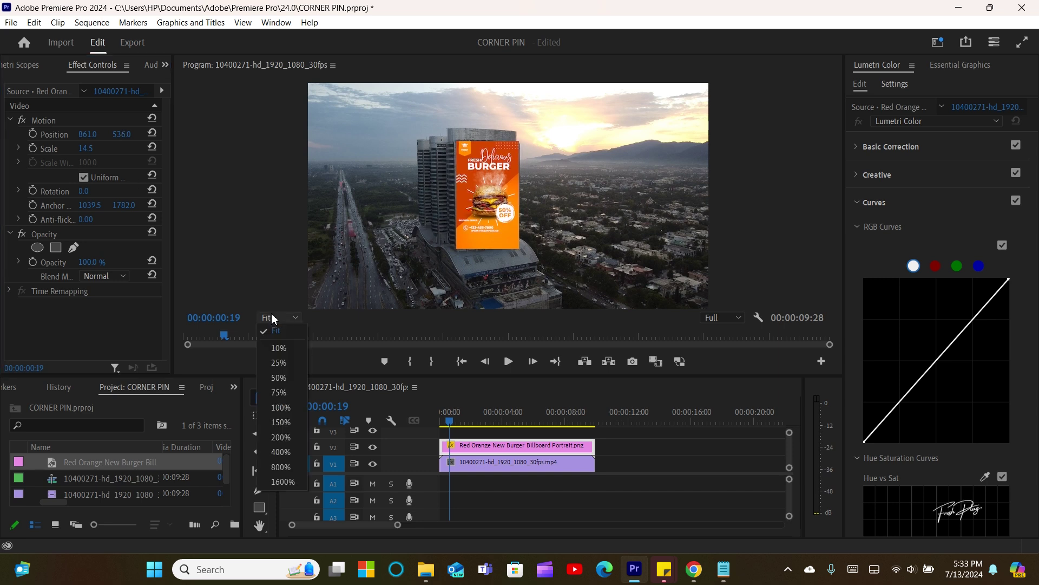
pyautogui.click(280, 407)
pyautogui.moveTo(833, 196); pyautogui.dragTo(829, 161)
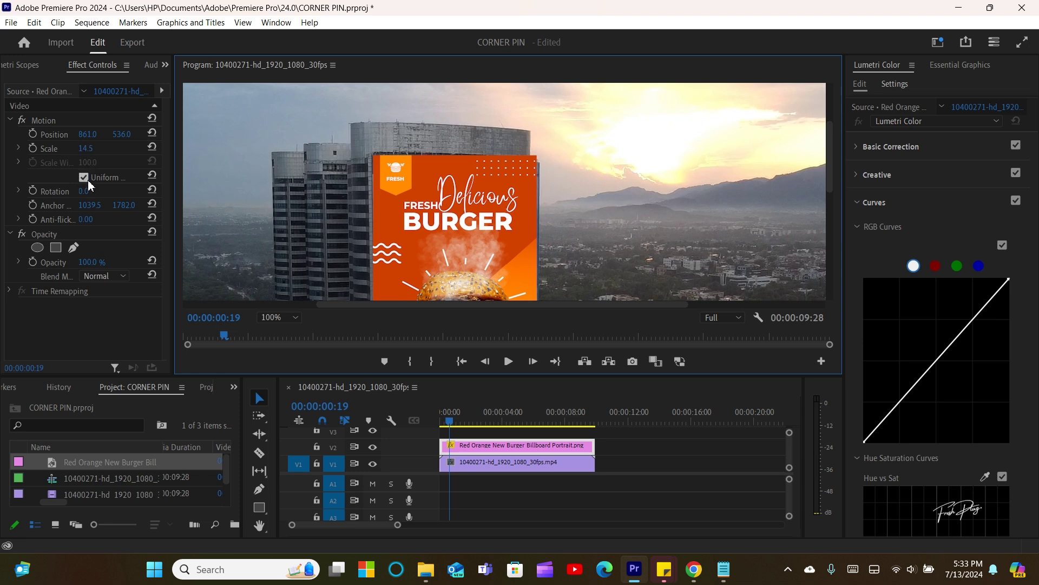
pyautogui.moveTo(83, 191)
pyautogui.mouseDown()
pyautogui.moveTo(72, 191)
pyautogui.moveTo(83, 192)
pyautogui.mouseUp()
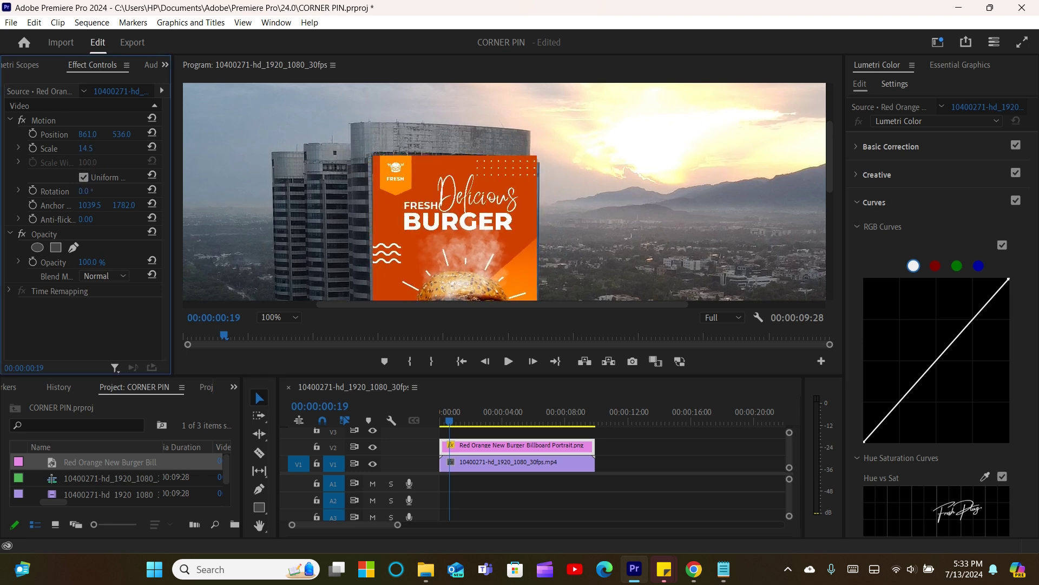
pyautogui.moveTo(87, 134); pyautogui.dragTo(89, 134)
# Find the Crop effect and apply it to the burger billboard image on track V2.
pyautogui.moveTo(830, 138); pyautogui.dragTo(829, 181)
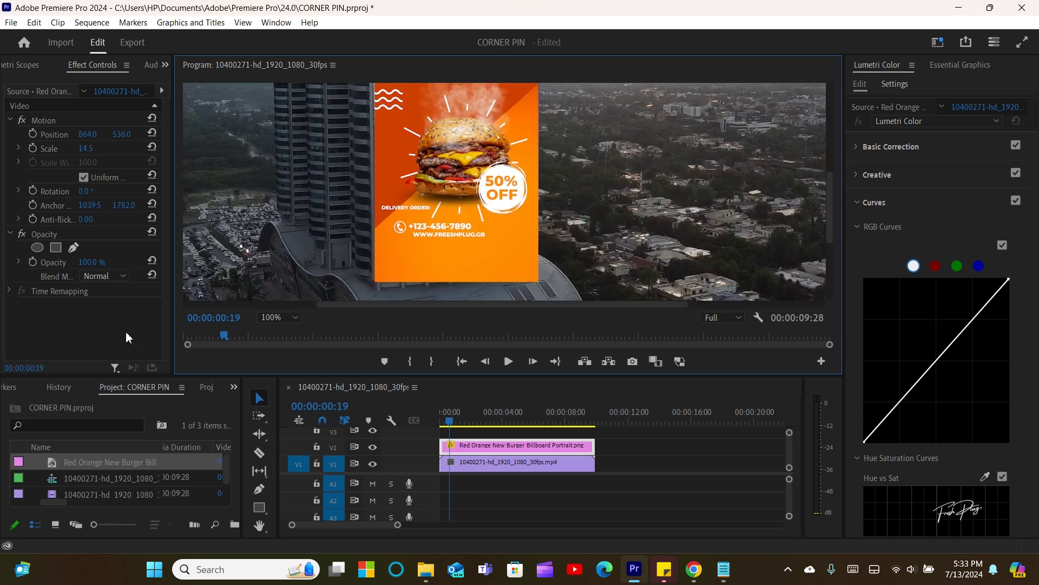
pyautogui.click(234, 386)
pyautogui.click(260, 447)
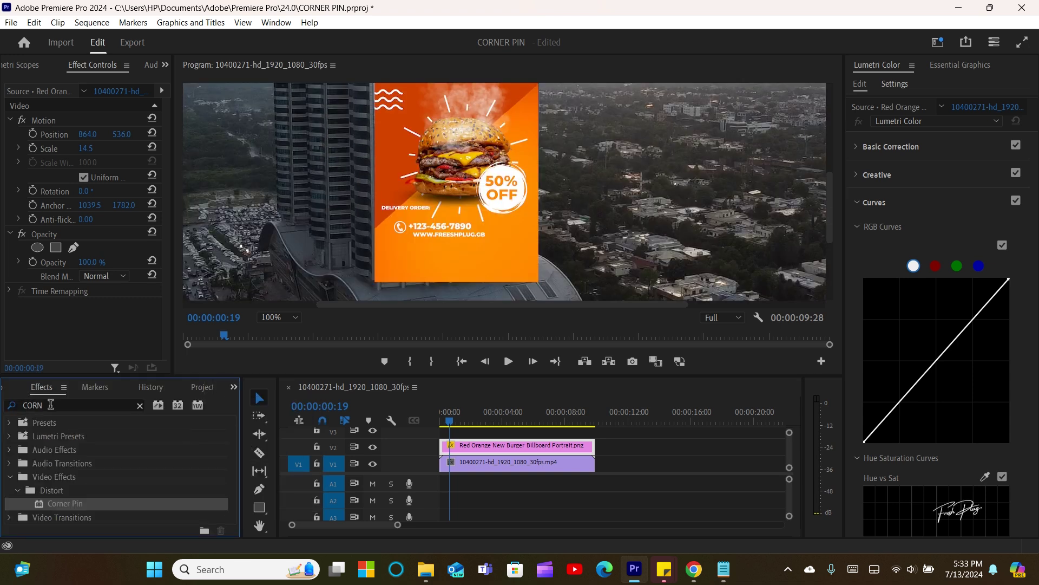
pyautogui.moveTo(57, 405); pyautogui.dragTo(3, 416)
pyautogui.press('BackSpace')
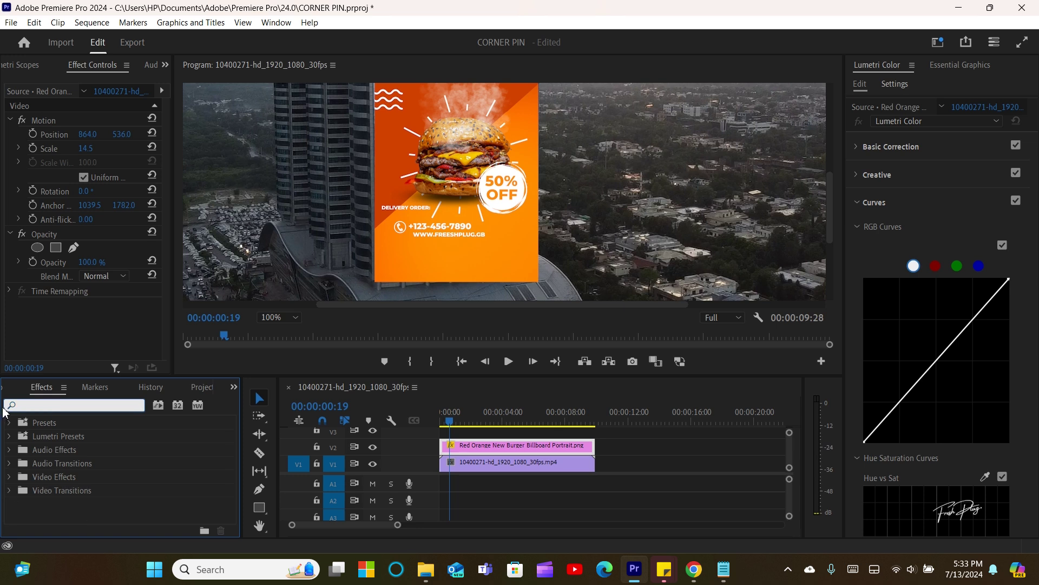
pyautogui.write('C')
pyautogui.write('R')
pyautogui.write('OP')
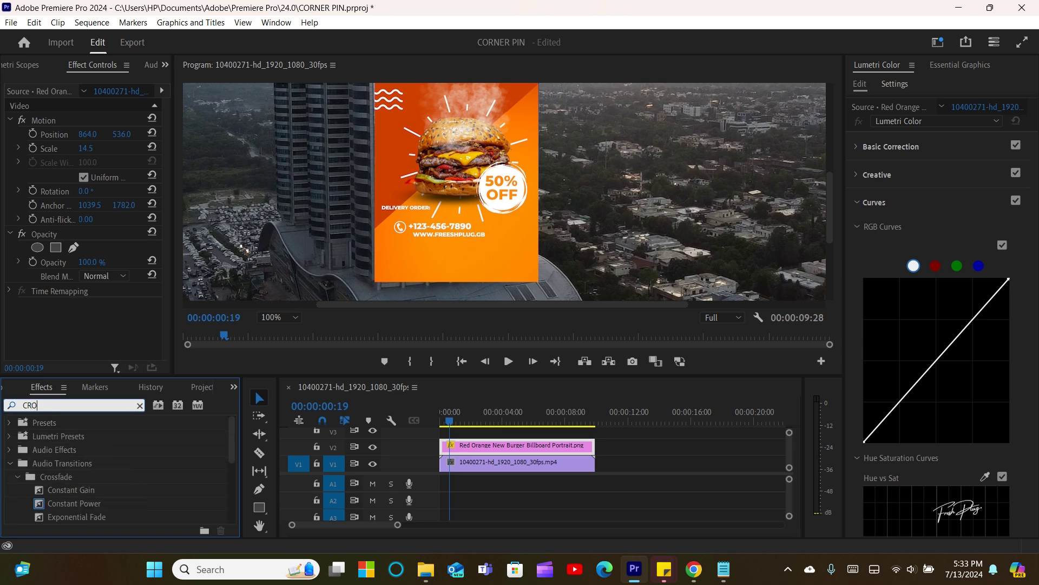
pyautogui.moveTo(56, 503); pyautogui.dragTo(466, 444)
pyautogui.moveTo(468, 320); pyautogui.dragTo(454, 282)
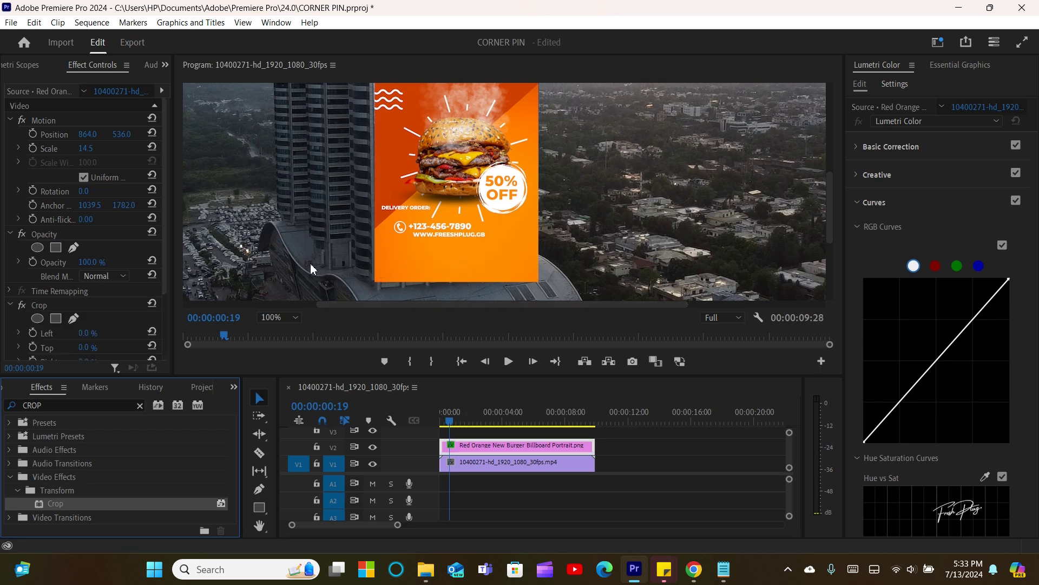
# Crop 1% off the bottom of the burger image.
pyautogui.scroll(-3, 18, 294)
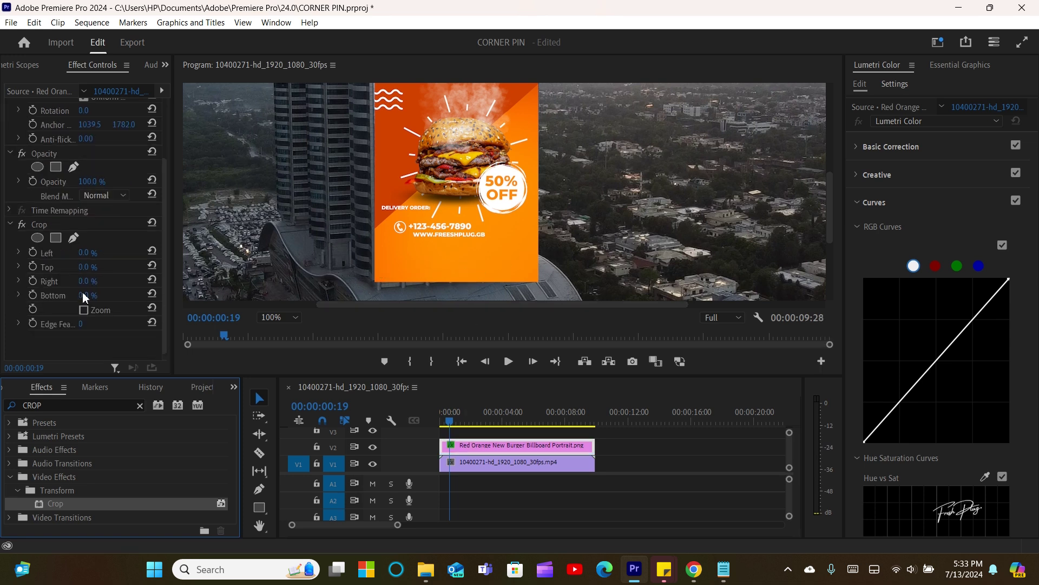
pyautogui.moveTo(87, 295)
pyautogui.mouseDown()
pyautogui.moveTo(121, 295)
pyautogui.moveTo(94, 295)
pyautogui.mouseUp()
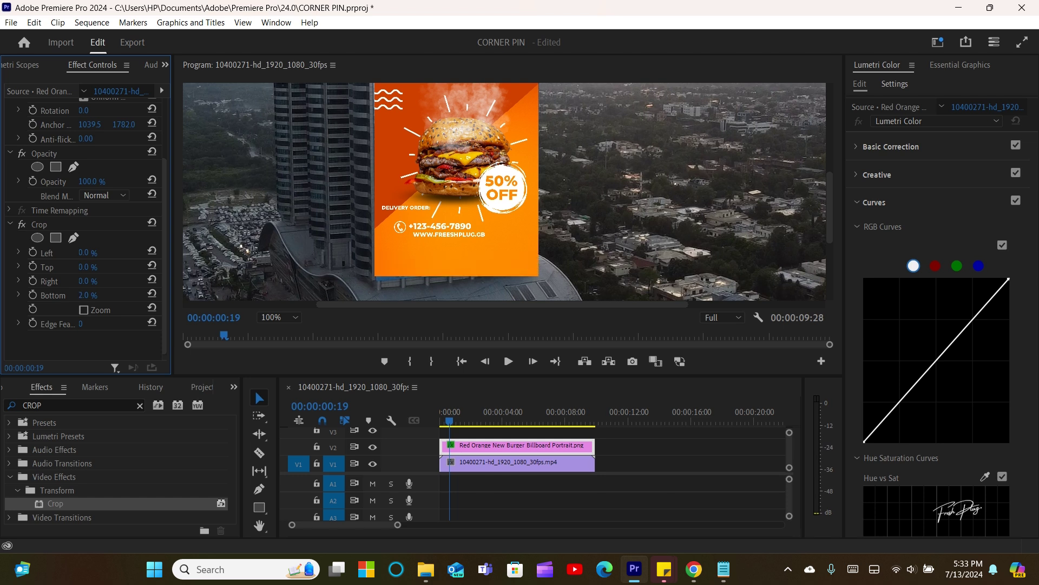
pyautogui.moveTo(94, 295); pyautogui.dragTo(94, 295)
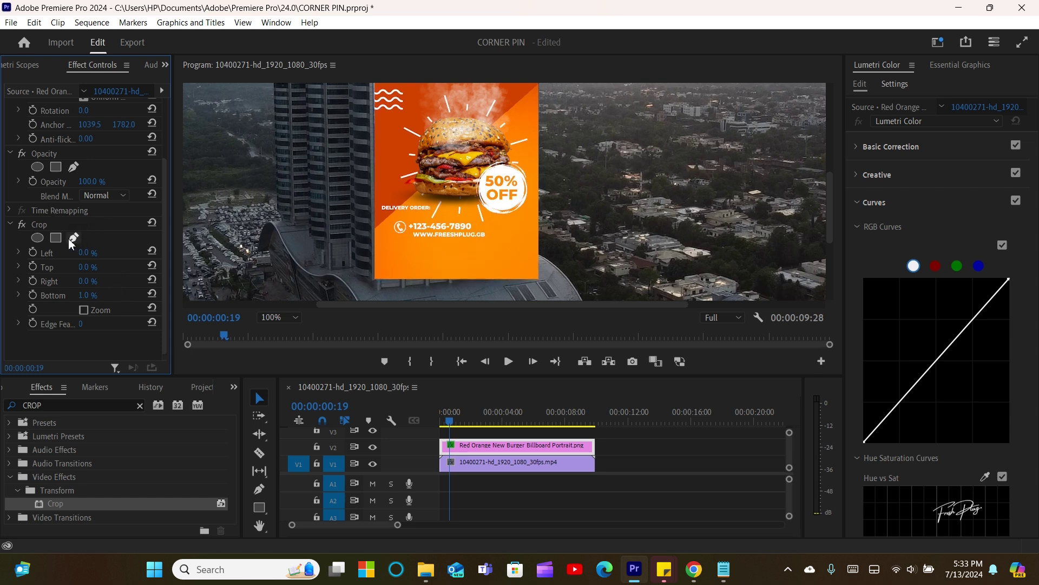
pyautogui.scroll(3, 7, 200)
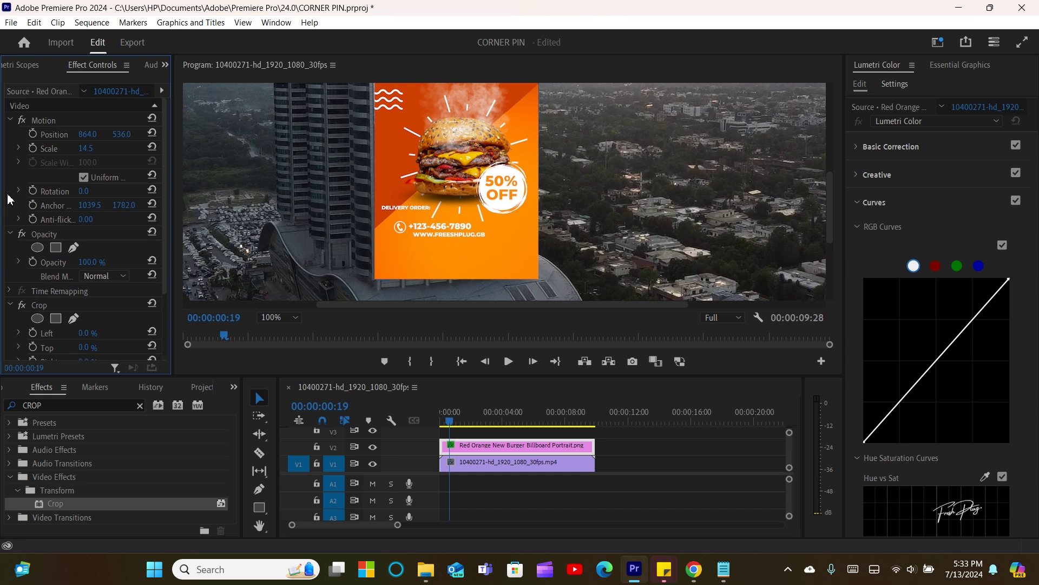
# Find the Corner Pin effect and apply it to the burger billboard image on track V2.
pyautogui.click(140, 405)
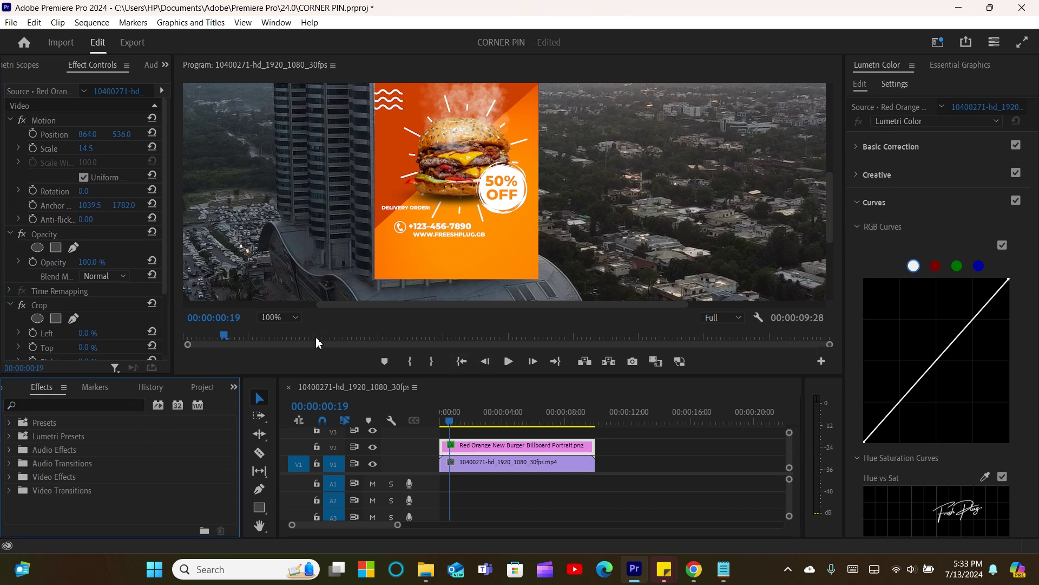
pyautogui.click(278, 317)
pyautogui.click(277, 328)
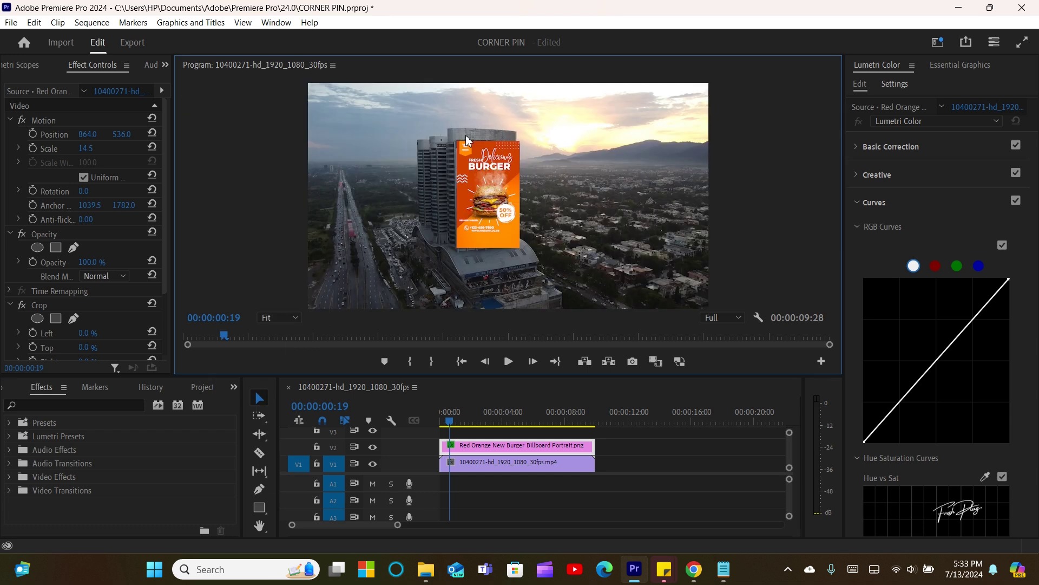
pyautogui.click(43, 403)
pyautogui.write('CORN')
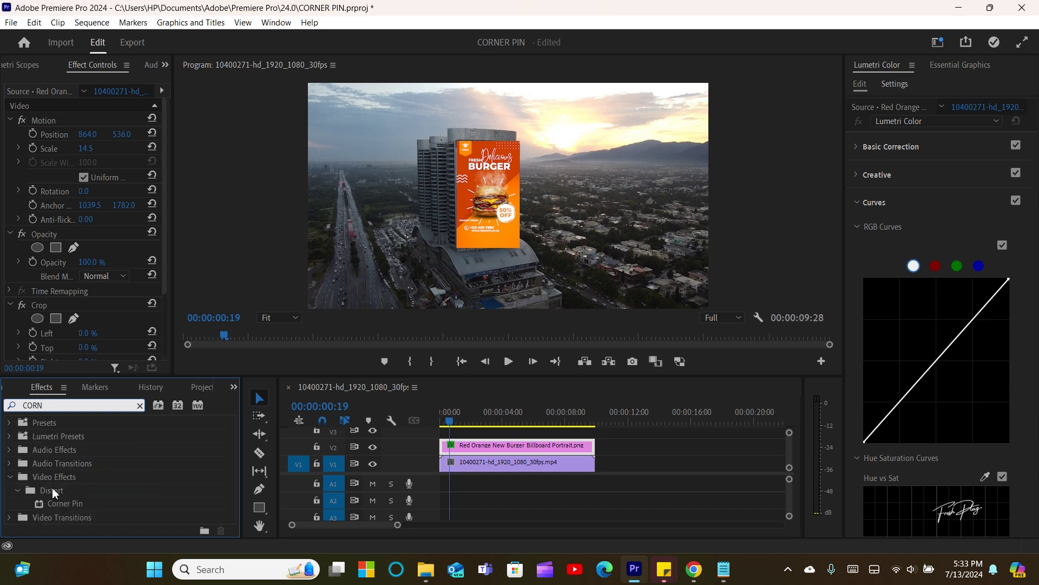
pyautogui.click(63, 502)
pyautogui.moveTo(61, 506); pyautogui.dragTo(463, 451)
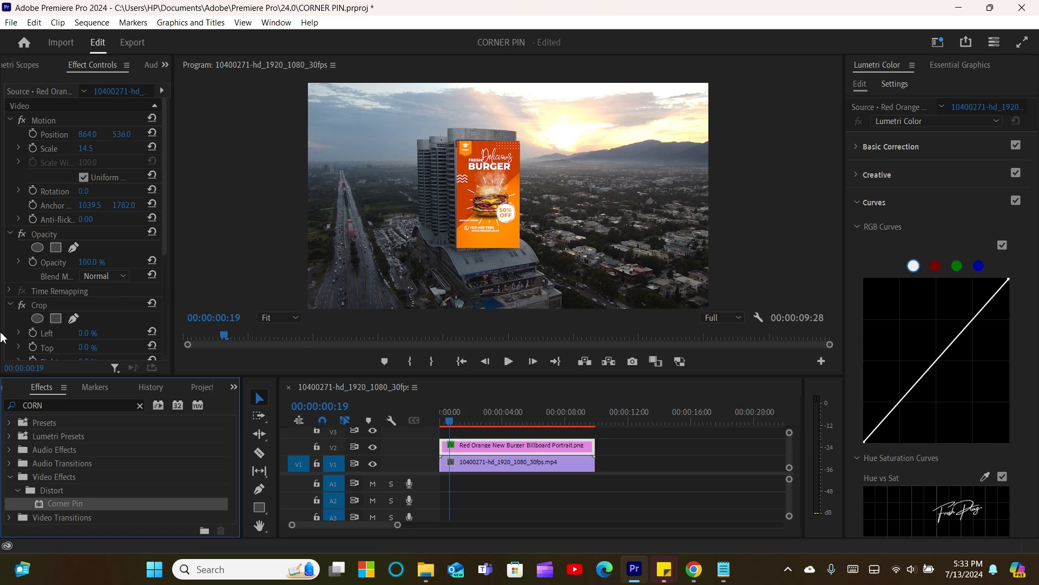
# Adjust the Corner Pin's Upper Left point to align with the building billboard's upper-left corner, setting its vertical value to 59.
pyautogui.scroll(-3, 64, 322)
pyautogui.click(55, 347)
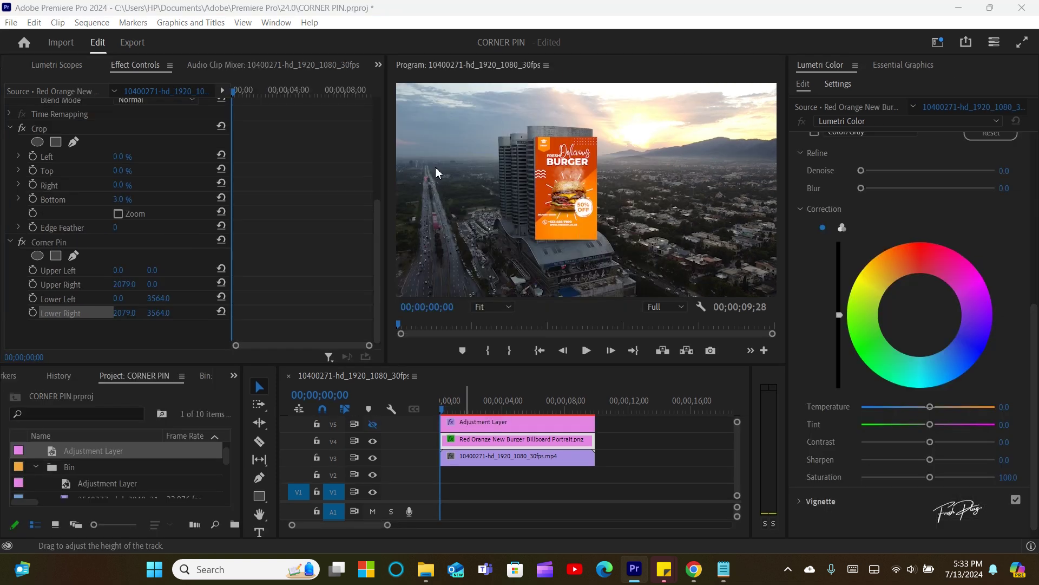
pyautogui.click(60, 269)
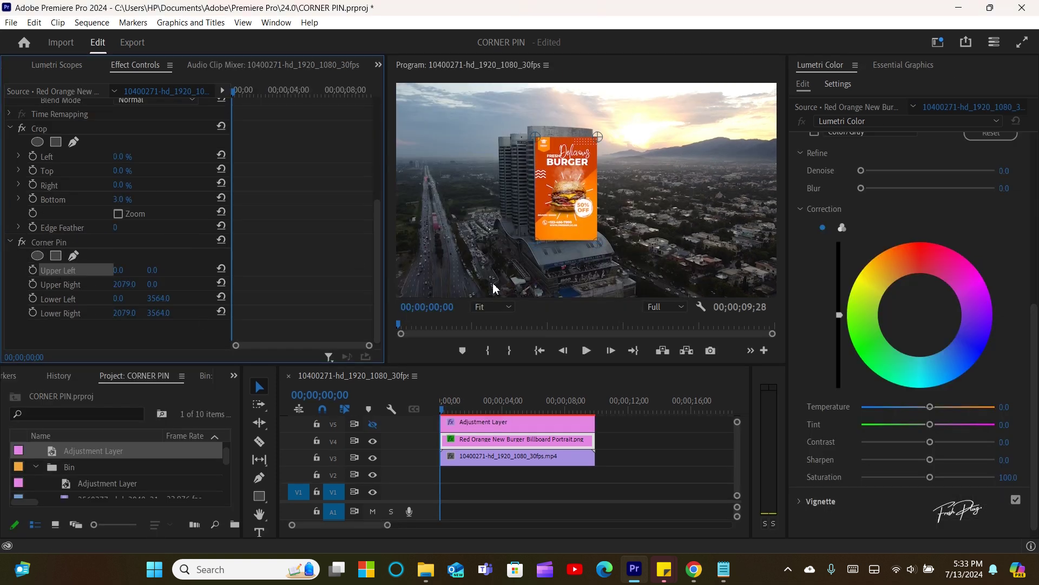
pyautogui.click(490, 307)
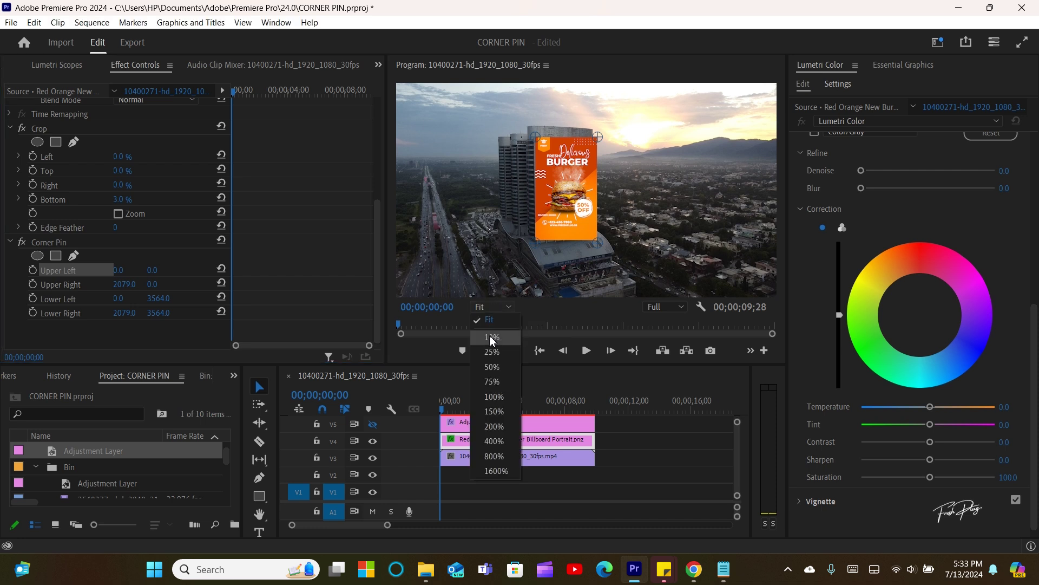
pyautogui.click(493, 411)
pyautogui.moveTo(550, 296); pyautogui.dragTo(506, 299)
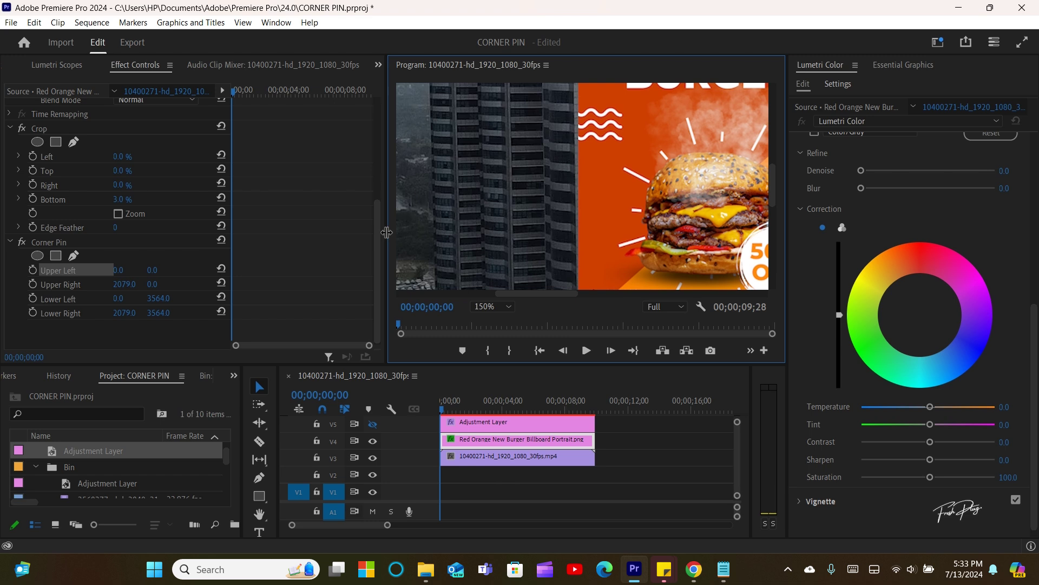
pyautogui.moveTo(773, 192); pyautogui.dragTo(768, 141)
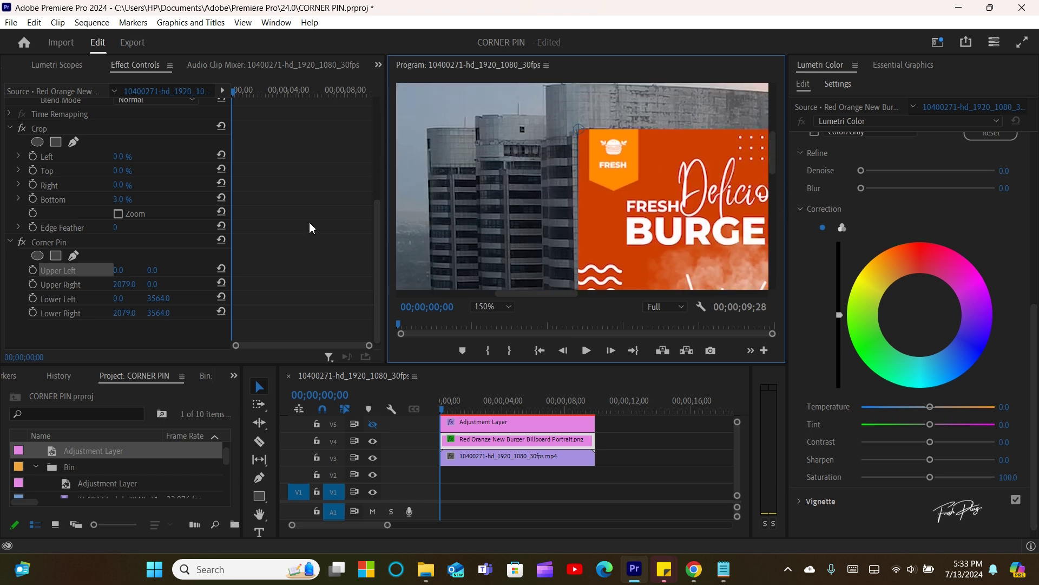
pyautogui.moveTo(119, 272)
pyautogui.mouseDown()
pyautogui.moveTo(133, 273)
pyautogui.moveTo(120, 272)
pyautogui.mouseUp()
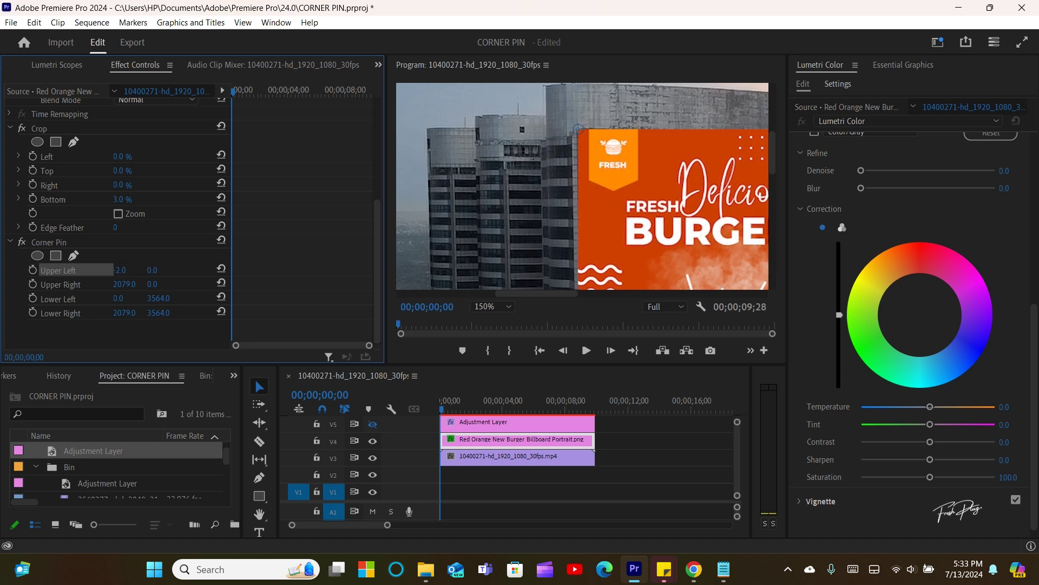
pyautogui.moveTo(155, 271); pyautogui.dragTo(160, 270)
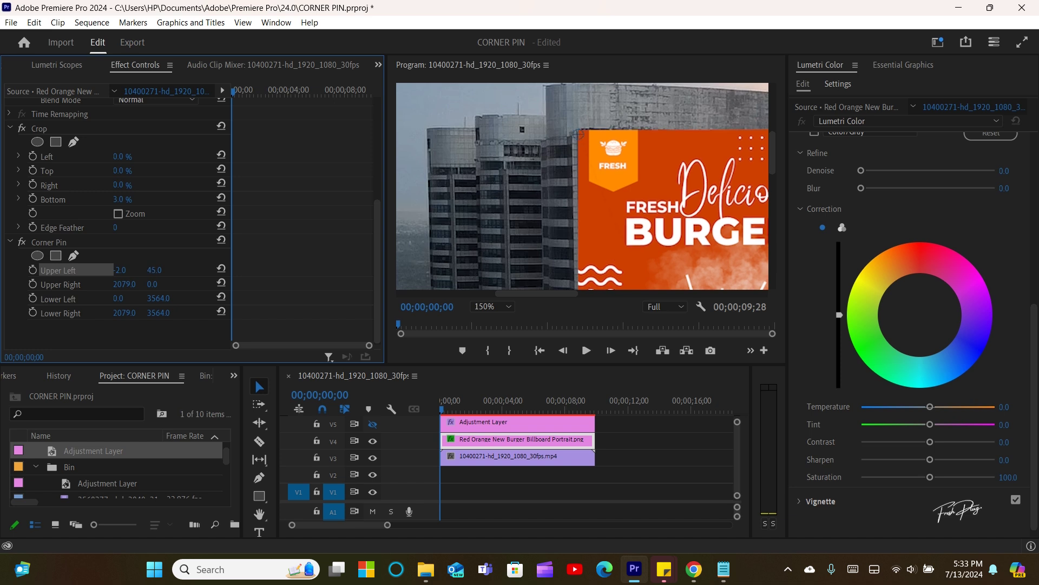
pyautogui.moveTo(155, 270)
pyautogui.mouseDown()
pyautogui.moveTo(177, 271)
pyautogui.moveTo(168, 271)
pyautogui.mouseUp()
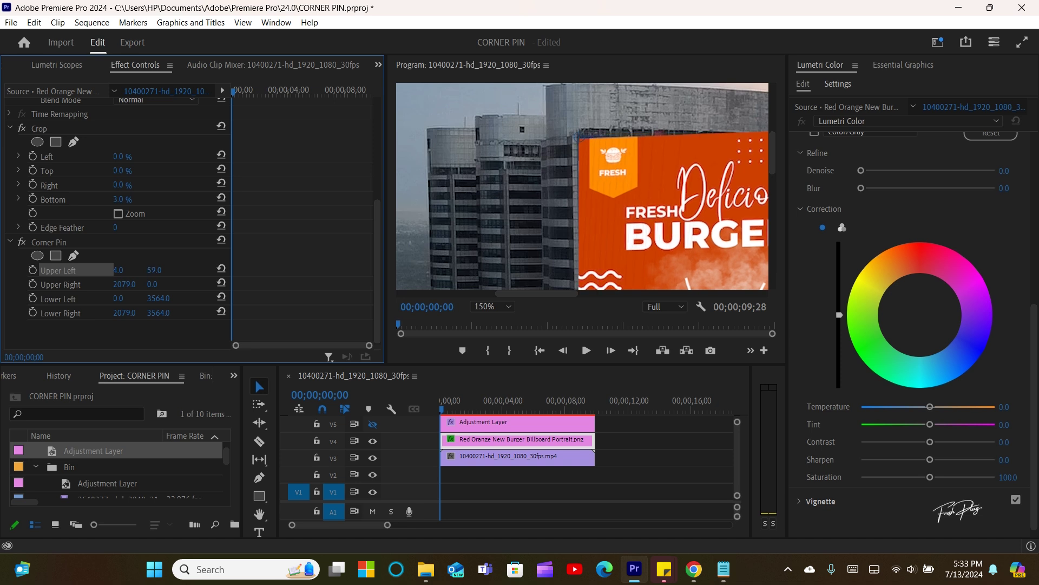
# Align the Corner Pin's right-hand corners with the building billboard: Upper Right at 2039, 120 and Lower Right at 2021, 3293.
pyautogui.moveTo(539, 293); pyautogui.dragTo(583, 294)
pyautogui.moveTo(631, 128); pyautogui.dragTo(626, 143)
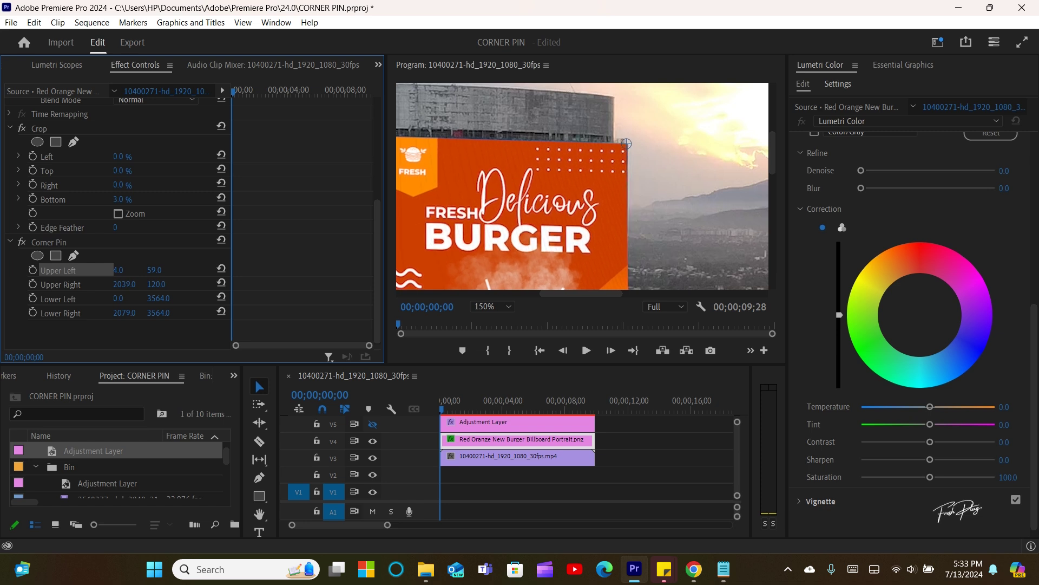
pyautogui.moveTo(772, 163); pyautogui.dragTo(772, 233)
pyautogui.moveTo(122, 300); pyautogui.dragTo(103, 300)
pyautogui.moveTo(629, 237); pyautogui.dragTo(624, 198)
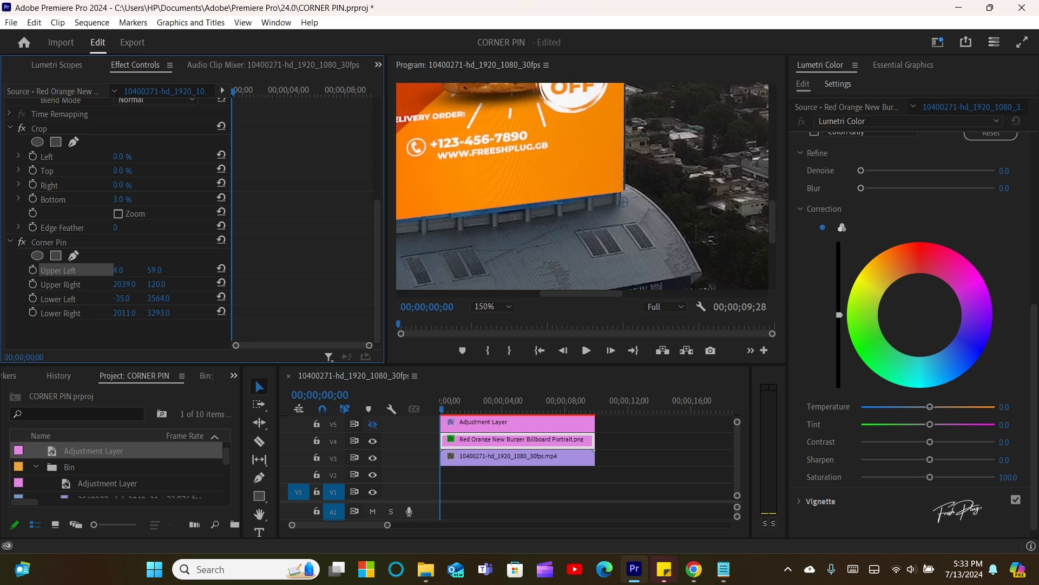
pyautogui.moveTo(594, 295); pyautogui.dragTo(566, 295)
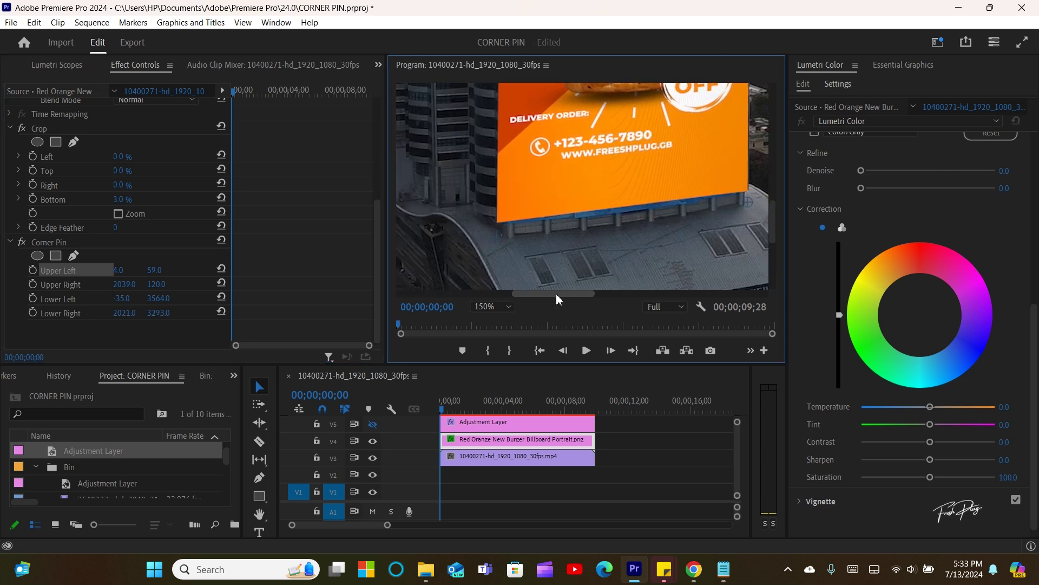
# Set the Corner Pin's Lower Left horizontal value to 60 and fit the whole frame in the preview.
pyautogui.moveTo(142, 302); pyautogui.dragTo(191, 302)
pyautogui.moveTo(129, 299); pyautogui.dragTo(134, 300)
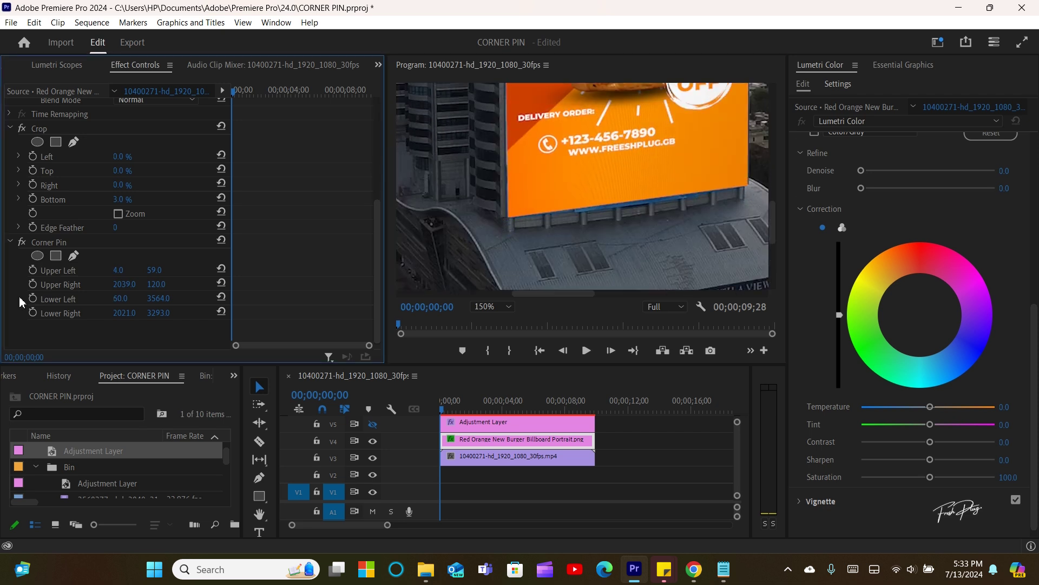
pyautogui.click(497, 308)
pyautogui.click(490, 320)
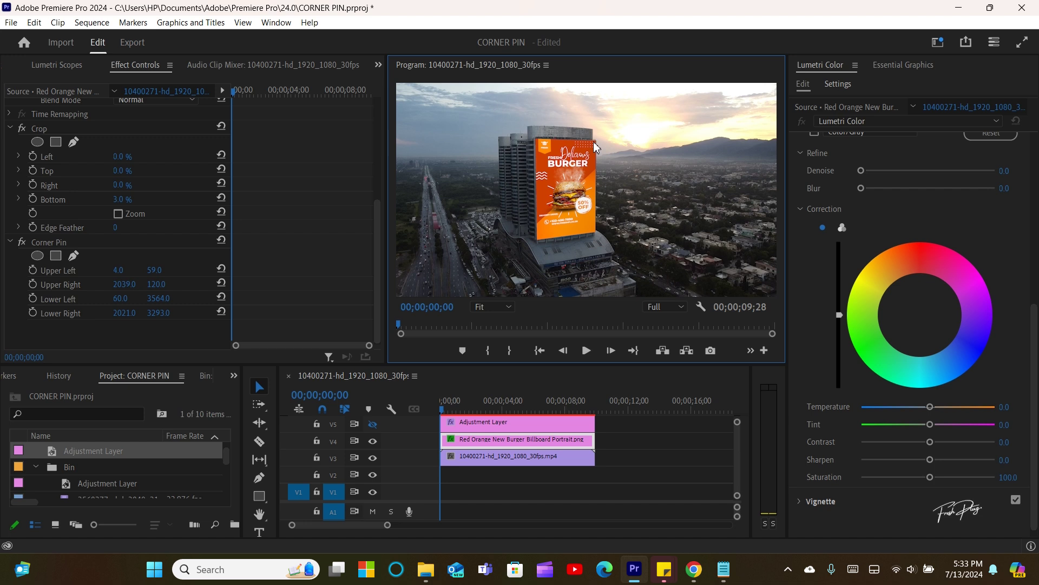
# Turn on keyframe animation for all four Corner Pin points at 00;00;00;00.
pyautogui.click(33, 270)
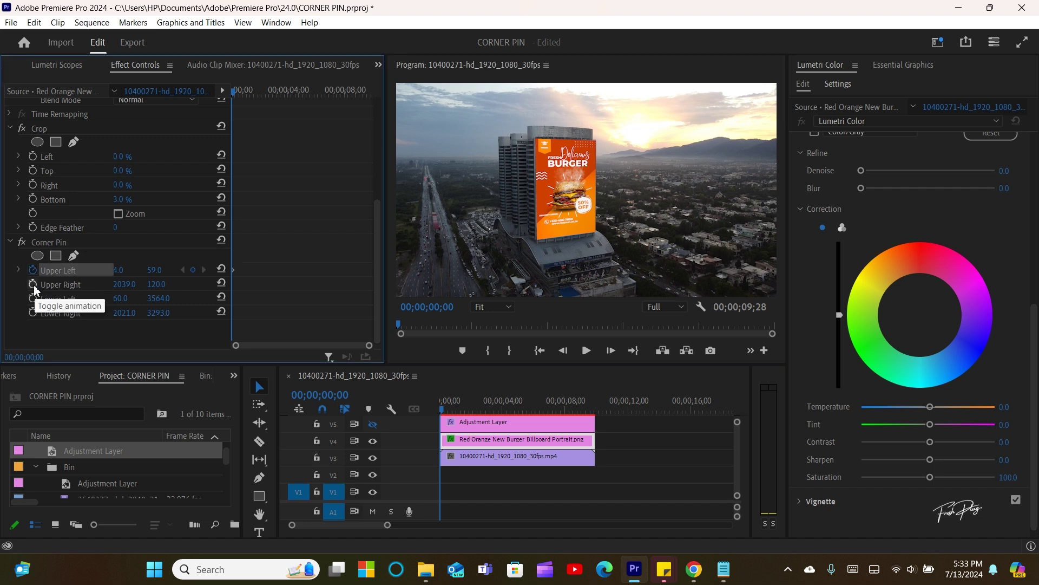
pyautogui.click(33, 284)
pyautogui.click(33, 299)
pyautogui.click(33, 313)
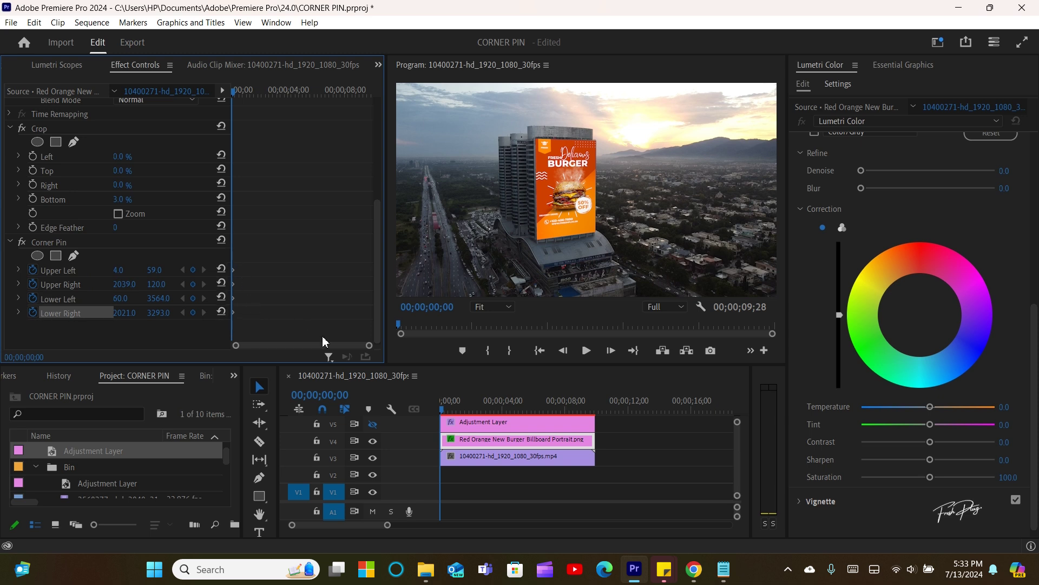
# At the clip's last frame, 00;00;09;27, set the Corner Pin's Upper Left point to -202, -78.
pyautogui.moveTo(368, 347); pyautogui.dragTo(417, 348)
pyautogui.moveTo(355, 88); pyautogui.dragTo(385, 101)
pyautogui.click(50, 243)
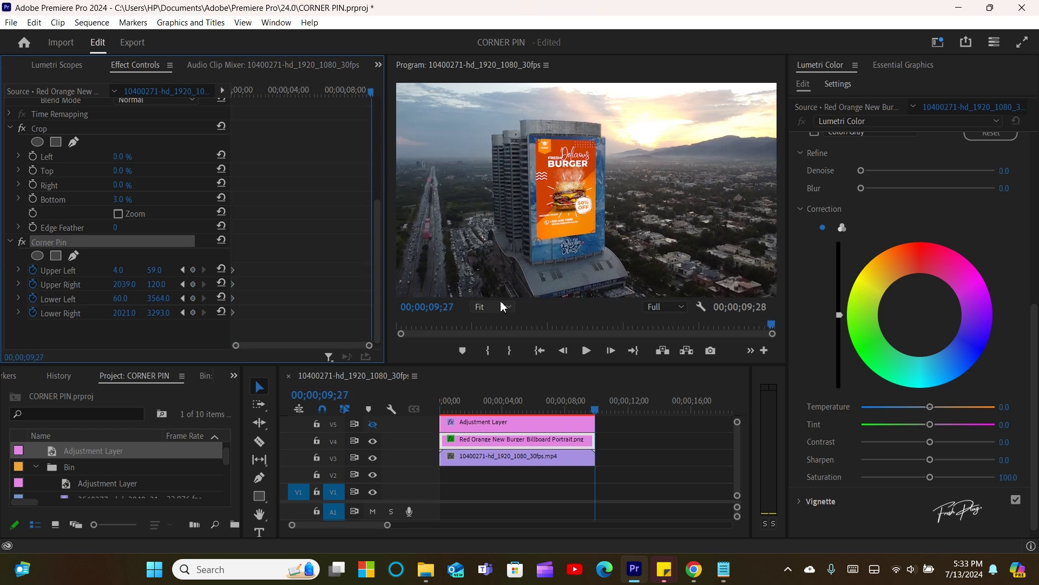
pyautogui.click(505, 307)
pyautogui.click(492, 432)
pyautogui.moveTo(773, 188); pyautogui.dragTo(778, 139)
pyautogui.moveTo(575, 294); pyautogui.dragTo(518, 300)
pyautogui.moveTo(119, 272); pyautogui.dragTo(11, 272)
pyautogui.moveTo(124, 269); pyautogui.dragTo(156, 270)
# Set the Corner Pin's Upper Right point to 2343, 13 at the last frame.
pyautogui.moveTo(556, 294); pyautogui.dragTo(615, 294)
pyautogui.moveTo(155, 284); pyautogui.dragTo(213, 284)
pyautogui.moveTo(620, 234); pyautogui.dragTo(658, 221)
# Set the Corner Pin's Lower Left point to -118, 4300 at the last frame.
pyautogui.moveTo(772, 139); pyautogui.dragTo(777, 235)
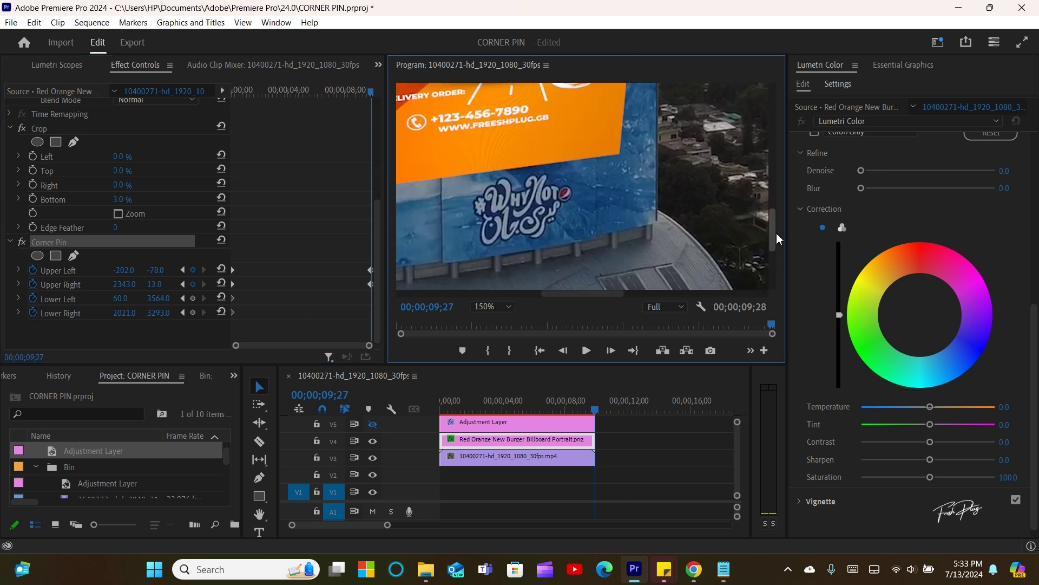
pyautogui.moveTo(547, 294); pyautogui.dragTo(490, 294)
pyautogui.moveTo(123, 298); pyautogui.dragTo(31, 299)
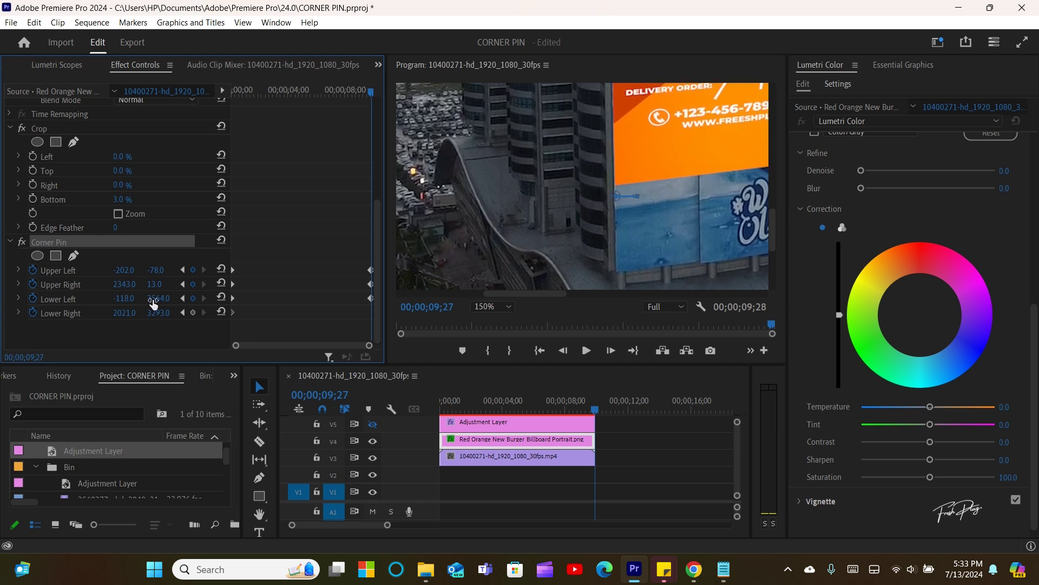
pyautogui.moveTo(158, 299); pyautogui.dragTo(402, 298)
pyautogui.moveTo(222, 299); pyautogui.dragTo(243, 298)
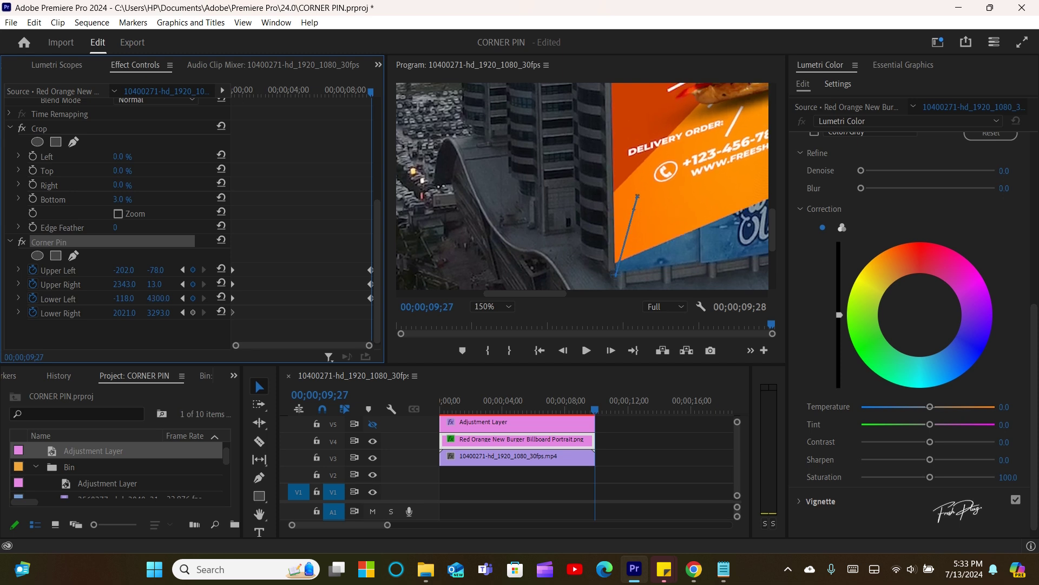
pyautogui.moveTo(158, 299); pyautogui.dragTo(164, 299)
# Set the Corner Pin's Lower Right point to 2326, 3885 at the last frame and fit the whole frame in the preview.
pyautogui.moveTo(547, 294); pyautogui.dragTo(591, 294)
pyautogui.moveTo(128, 317); pyautogui.dragTo(244, 313)
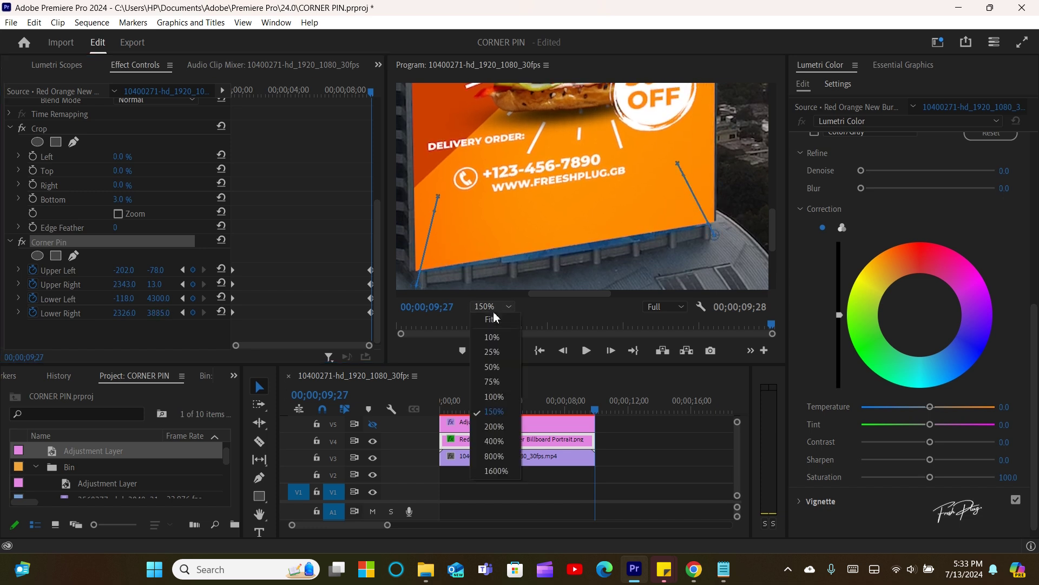
pyautogui.click(489, 309)
pyautogui.click(489, 320)
# Scrub back to the start of the sequence to check how the burger ad follows the billboard at 100% zoom.
pyautogui.click(292, 330)
pyautogui.moveTo(592, 413); pyautogui.dragTo(551, 398)
pyautogui.click(491, 307)
pyautogui.click(489, 404)
pyautogui.moveTo(773, 197); pyautogui.dragTo(773, 163)
pyautogui.moveTo(457, 403); pyautogui.dragTo(437, 391)
# At 00;00;00;10, set the Corner Pin's Upper Right horizontal value to 2066.2 to cover the billboard's corner.
pyautogui.press('Right')
pyautogui.press('Right')
pyautogui.press('Right')
pyautogui.press('Right')
pyautogui.press('Right')
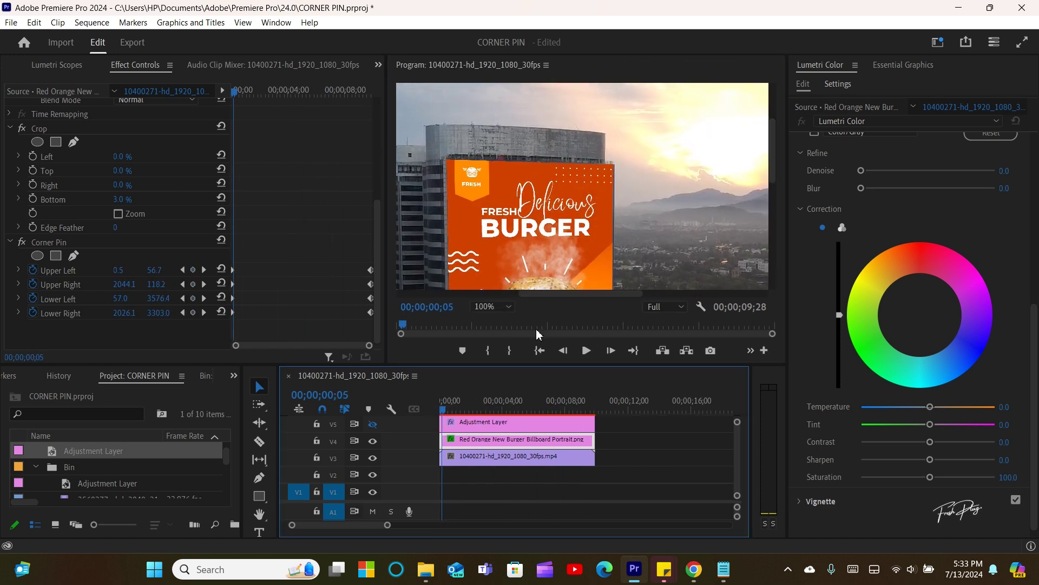
pyautogui.press('Right')
pyautogui.press('Right')
pyautogui.press('Right')
pyautogui.press('Right')
pyautogui.press('Right')
pyautogui.click(493, 306)
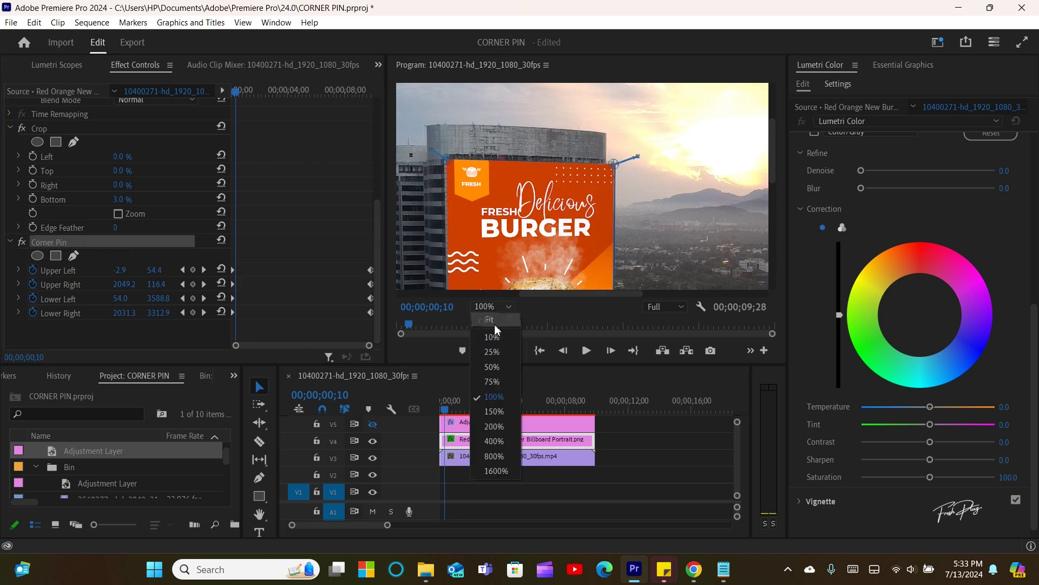
pyautogui.click(490, 426)
pyautogui.click(49, 242)
pyautogui.moveTo(629, 154); pyautogui.dragTo(632, 153)
pyautogui.moveTo(129, 284); pyautogui.dragTo(125, 284)
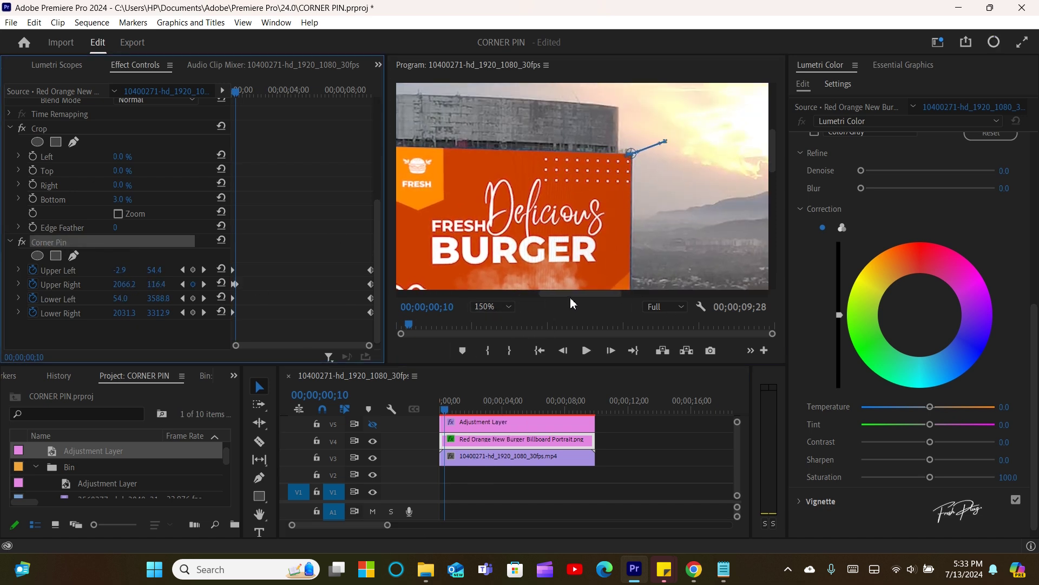
# At 00;00;00;10, set the Corner Pin's Upper Left point to 22.1, 56.4 and Lower Left point to 71, 3567.8.
pyautogui.moveTo(546, 295); pyautogui.dragTo(510, 295)
pyautogui.moveTo(123, 271); pyautogui.dragTo(155, 270)
pyautogui.moveTo(772, 151); pyautogui.dragTo(772, 222)
pyautogui.moveTo(124, 313); pyautogui.dragTo(129, 299)
pyautogui.hotkey('ctrl', 'z')
pyautogui.moveTo(158, 299); pyautogui.dragTo(147, 299)
# At 00;00;00;10, set the Corner Pin's Lower Right point to 2048.3, 3299.9.
pyautogui.moveTo(545, 294); pyautogui.dragTo(603, 293)
pyautogui.moveTo(161, 313); pyautogui.dragTo(171, 313)
# Compare the upper right corner across the first ten frames and set its Corner Pin point to 2071.2, 112.4 at 00;00;00;10.
pyautogui.moveTo(773, 222); pyautogui.dragTo(772, 143)
pyautogui.hotkey('shift', 'Left')
pyautogui.hotkey('shift', 'Left')
pyautogui.hotkey('shift', 'Right')
pyautogui.hotkey('shift', 'Right')
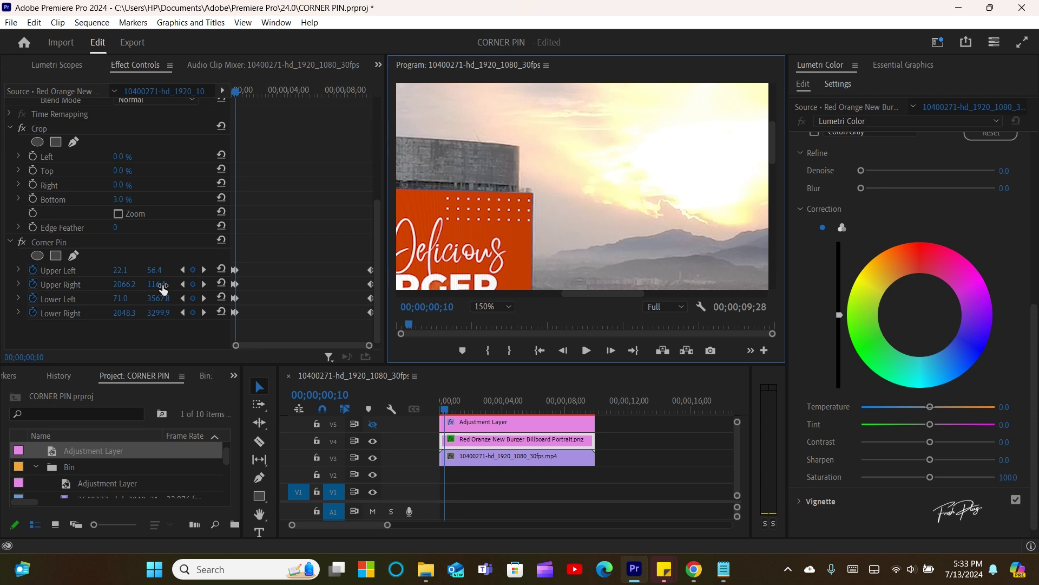
pyautogui.moveTo(136, 287); pyautogui.dragTo(128, 287)
# Adjust the Corner Pin's Upper Right horizontal value at 00;00;00;05 to follow the billboard's corner.
pyautogui.hotkey('shift', 'Left')
pyautogui.hotkey('shift', 'Left')
pyautogui.press('Right')
pyautogui.press('Right')
pyautogui.press('Right')
pyautogui.press('Right')
pyautogui.press('Right')
pyautogui.moveTo(124, 284); pyautogui.dragTo(127, 284)
pyautogui.hotkey('shift', 'Left')
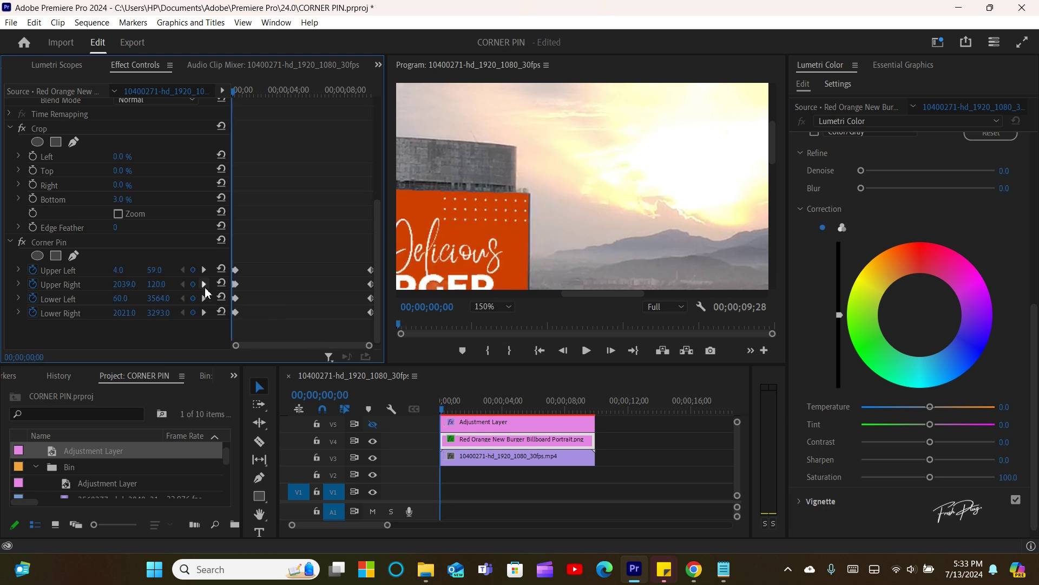
# Adjust the Corner Pin's Upper Left horizontal value at 00;00;00;05 to follow the billboard's upper-left corner.
pyautogui.hotkey('shift', 'Right')
pyautogui.moveTo(584, 294); pyautogui.dragTo(530, 294)
pyautogui.hotkey('shift', 'Left')
pyautogui.hotkey('shift', 'Right')
pyautogui.moveTo(120, 270); pyautogui.dragTo(113, 270)
# Advance to 00;00;00;15 and fine-tune the Corner Pin's Upper Left position against the billboard edge, comparing neighbouring frames.
pyautogui.press('Right')
pyautogui.press('Right')
pyautogui.press('Right')
pyautogui.press('Right')
pyautogui.press('Right')
pyautogui.press('Right')
pyautogui.press('Right')
pyautogui.press('Right')
pyautogui.press('Right')
pyautogui.press('Right')
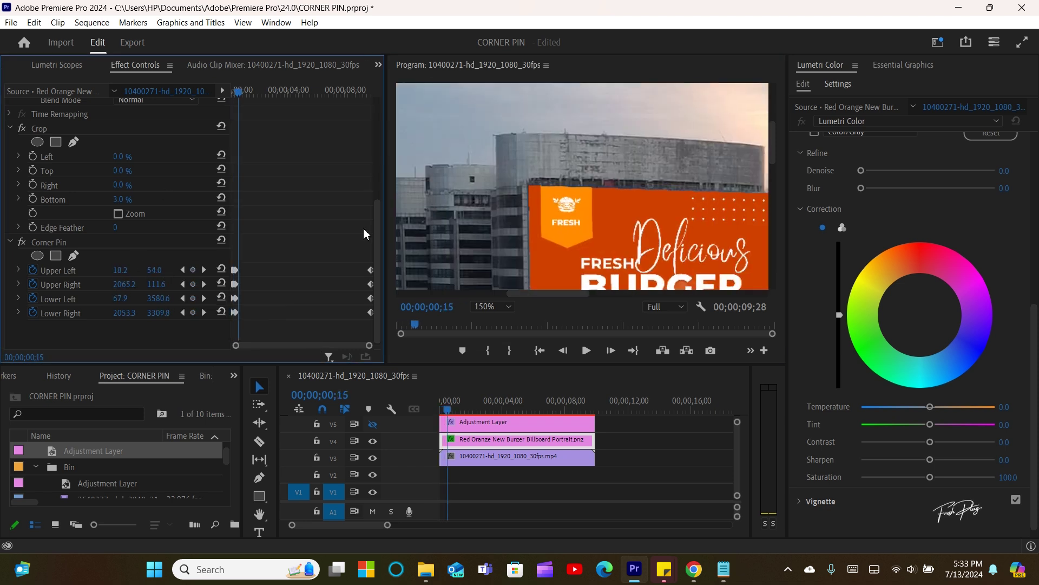
pyautogui.moveTo(116, 271); pyautogui.dragTo(125, 270)
pyautogui.hotkey('shift', 'Right')
pyautogui.press('Left')
pyautogui.press('Left')
pyautogui.press('Left')
pyautogui.press('Left')
pyautogui.press('Left')
pyautogui.moveTo(155, 270); pyautogui.dragTo(153, 270)
# Nudge the Corner Pin's Upper Right point onto the billboard's upper-right corner in the preview.
pyautogui.moveTo(557, 293); pyautogui.dragTo(575, 294)
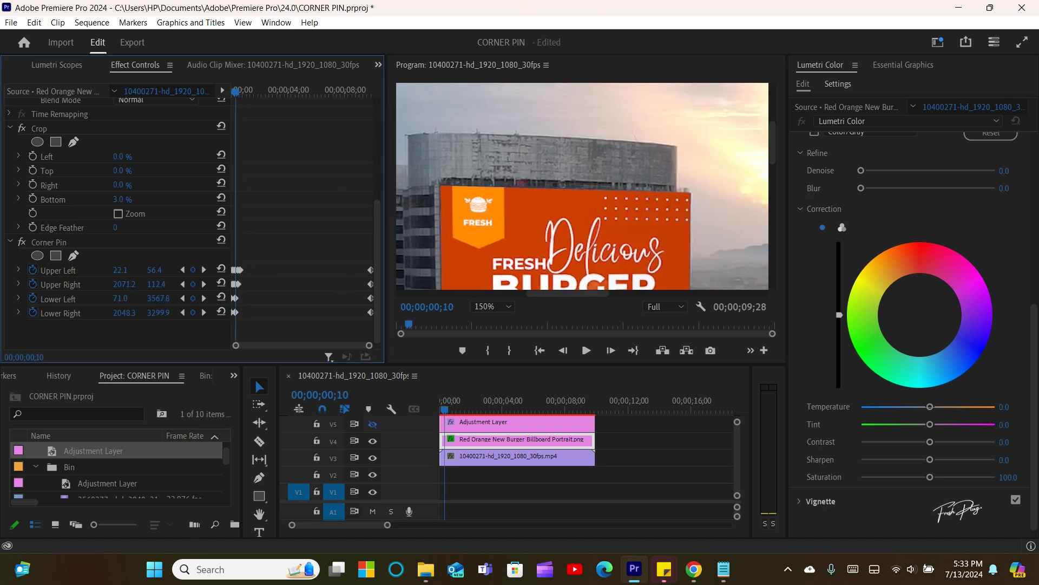
pyautogui.click(50, 242)
pyautogui.moveTo(679, 192); pyautogui.dragTo(682, 193)
# At 00;00;00;20, set the Corner Pin's Upper Right point to 2090.9, 111.9 and Upper Left point to 46.1, 49.6.
pyautogui.moveTo(588, 294); pyautogui.dragTo(578, 304)
pyautogui.click(204, 270)
pyautogui.moveTo(124, 284); pyautogui.dragTo(129, 285)
pyautogui.moveTo(120, 270); pyautogui.dragTo(127, 270)
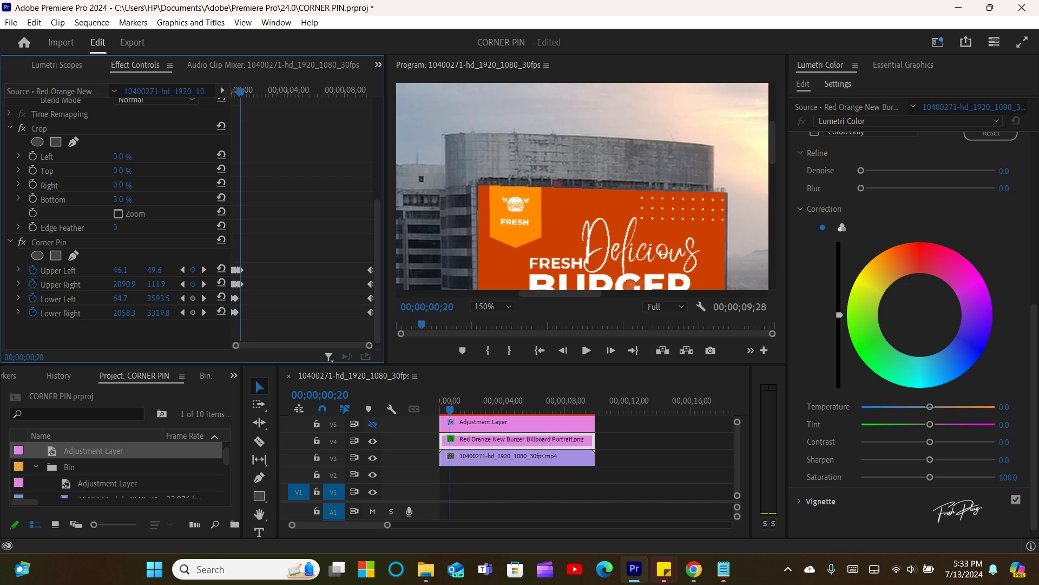
# Compare adjacent Upper Left keyframes and refine that Corner Pin point's horizontal and vertical position against the billboard.
pyautogui.moveTo(561, 293); pyautogui.dragTo(562, 294)
pyautogui.click(183, 271)
pyautogui.click(204, 270)
pyautogui.moveTo(120, 270); pyautogui.dragTo(123, 270)
pyautogui.moveTo(155, 270); pyautogui.dragTo(153, 270)
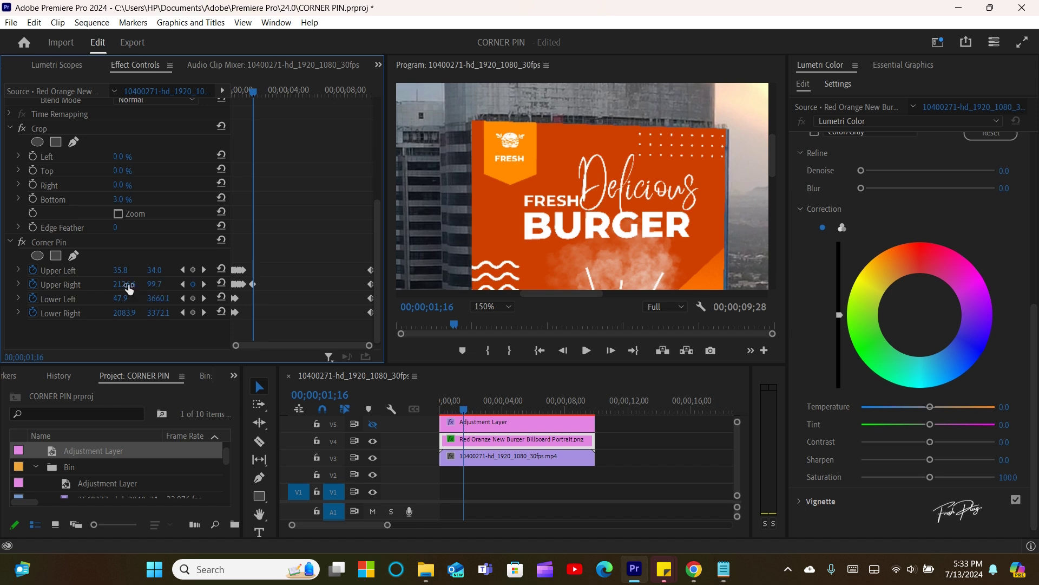
# At 00;00;01;16, set the Corner Pin's Upper Right point to 2144.6, 99.7 and Upper Left point to 78.8, 39.
pyautogui.moveTo(124, 285); pyautogui.dragTo(136, 285)
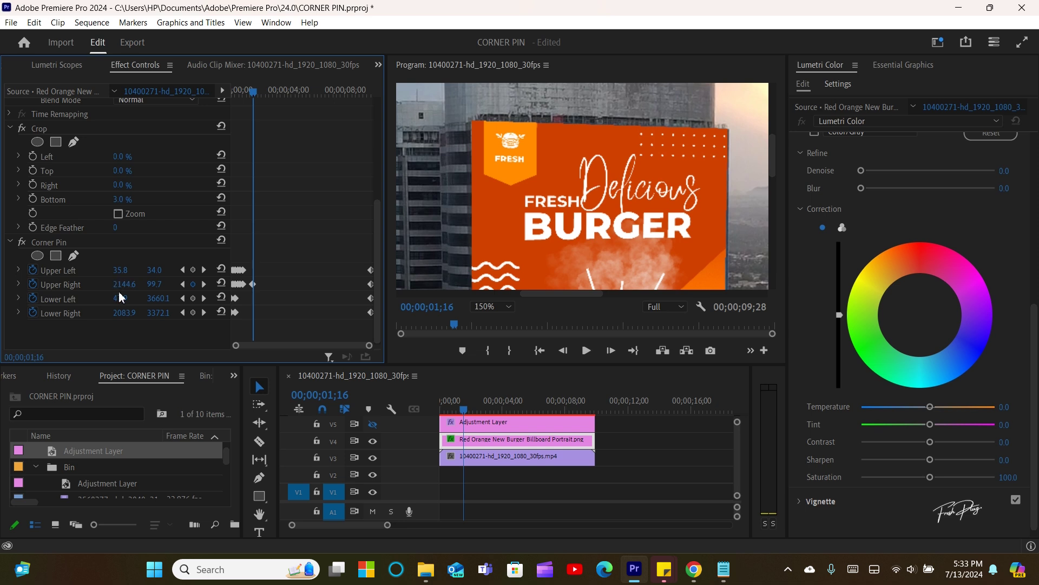
pyautogui.moveTo(120, 270); pyautogui.dragTo(126, 270)
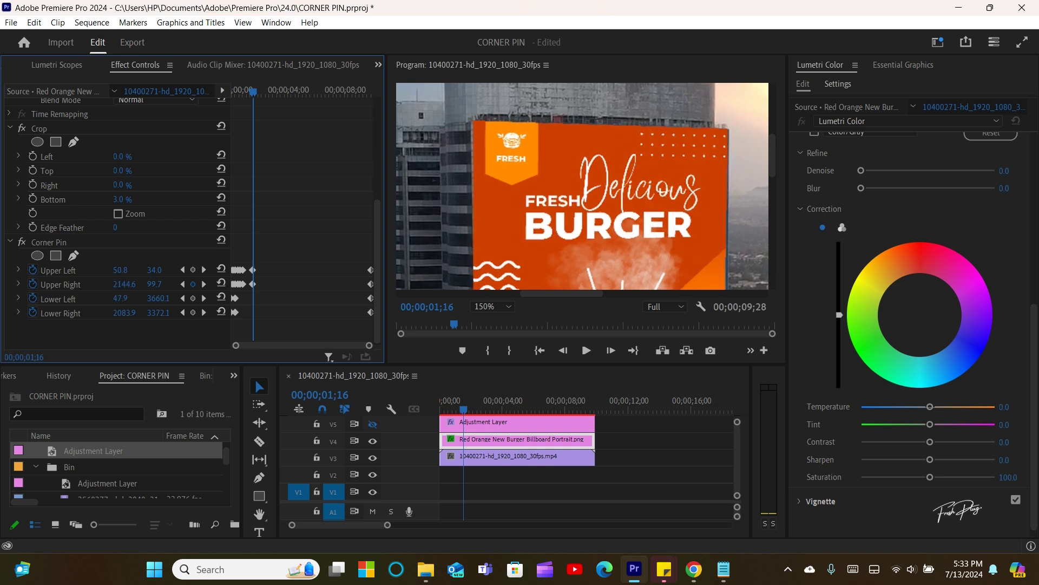
pyautogui.moveTo(121, 270)
pyautogui.mouseDown()
pyautogui.moveTo(140, 270)
pyautogui.moveTo(131, 270)
pyautogui.mouseUp()
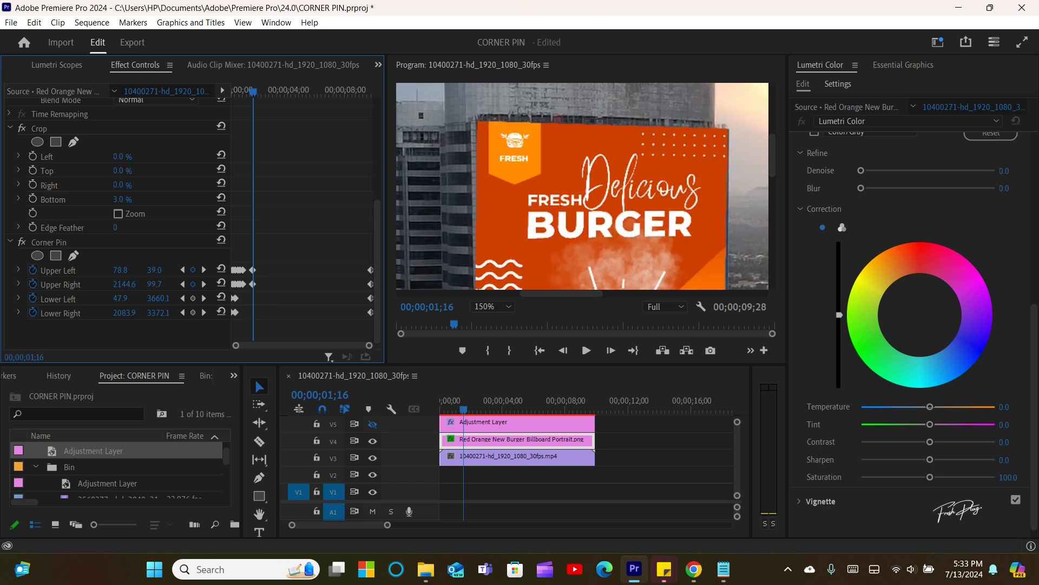
pyautogui.moveTo(158, 270); pyautogui.dragTo(153, 270)
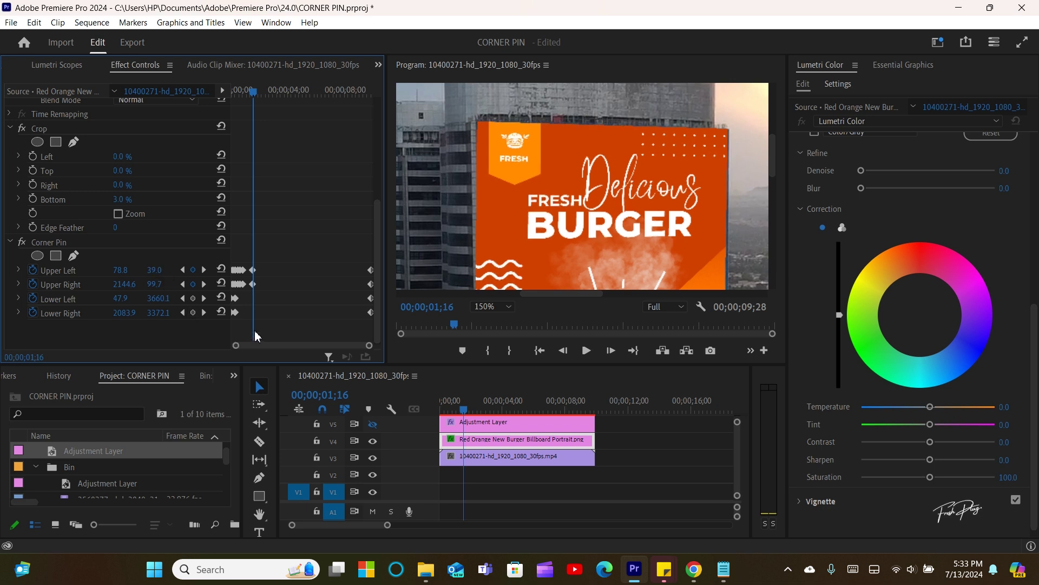